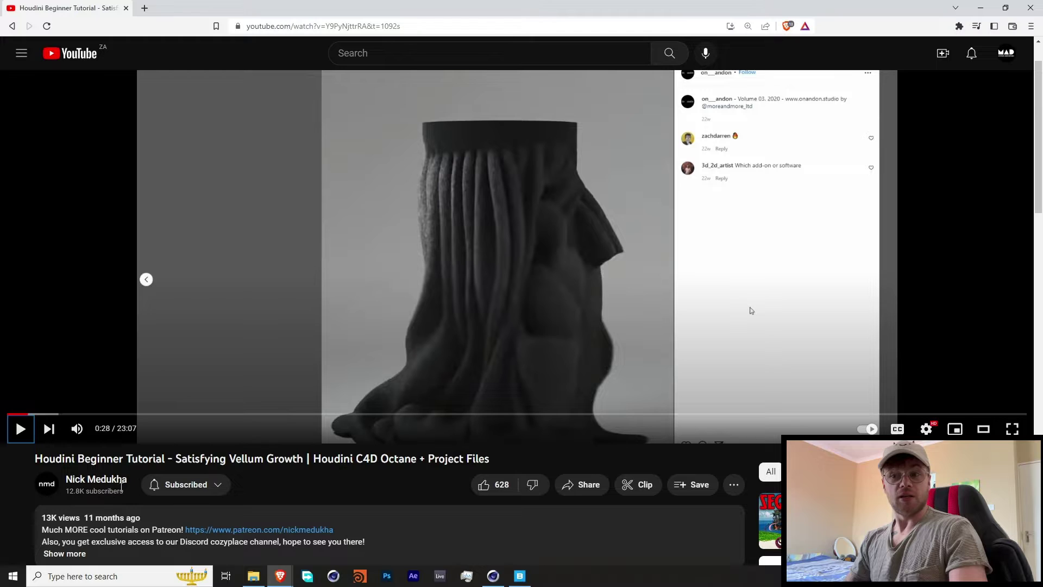
scroll(144, 496, up, 1)
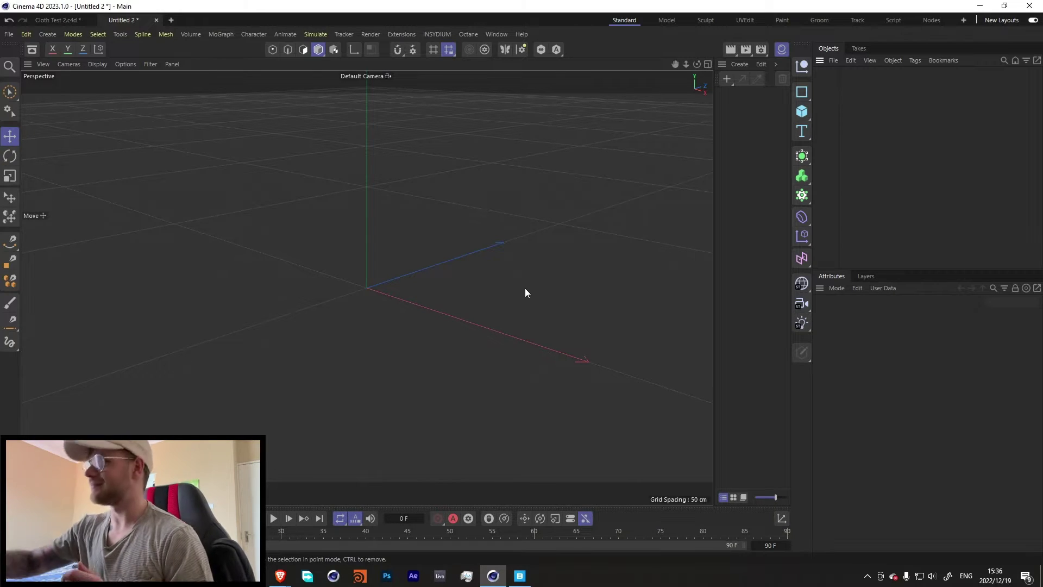
Add a cylinder about 71 cm tall and raise it along Y to about 171 cm above the origin.
click(802, 110)
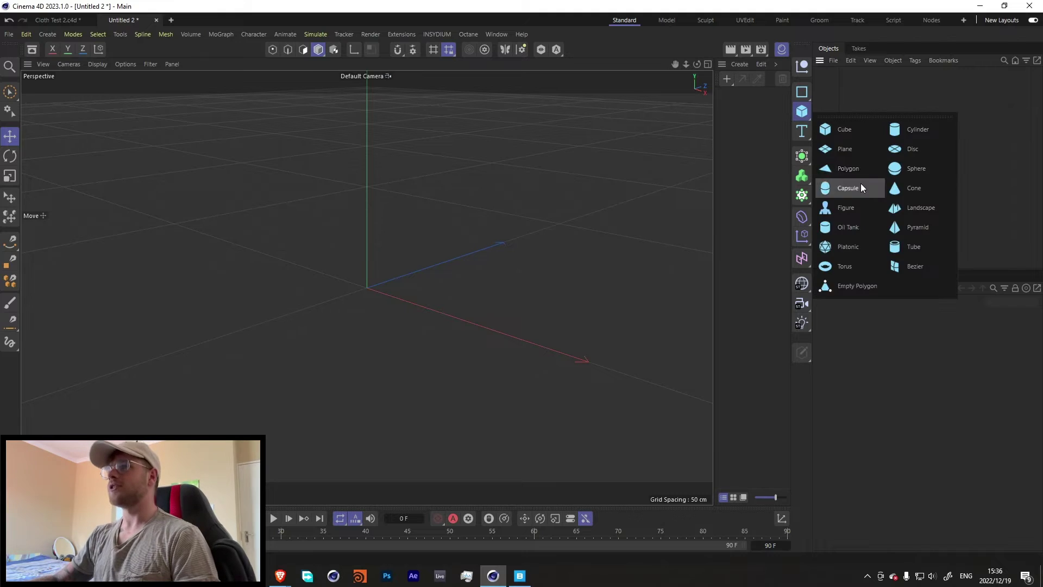
click(906, 130)
drag(368, 243, 371, 131)
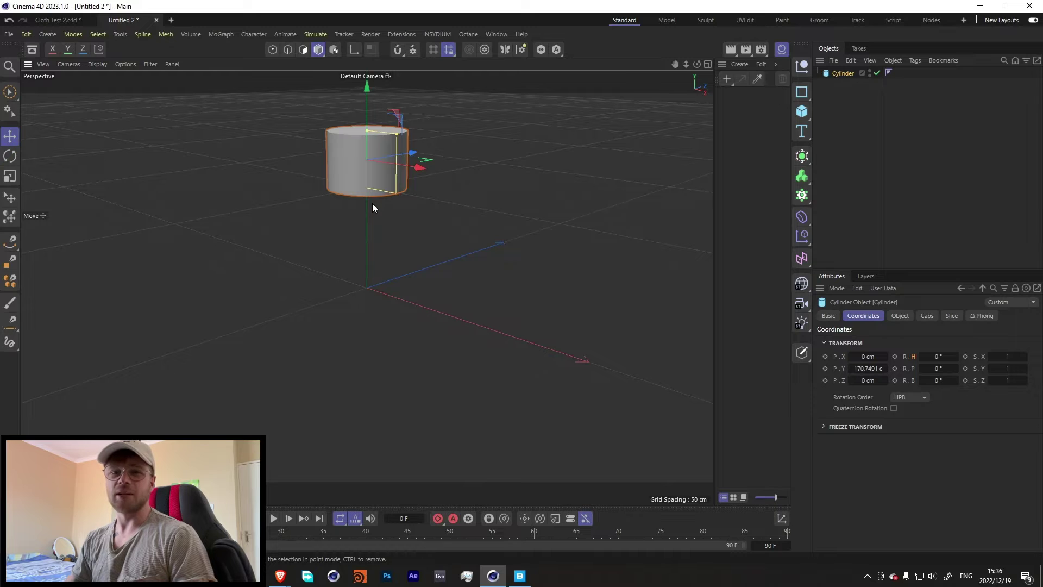
mouse_move(361, 161)
alt+mouse_down()
mouse_move(371, 151)
mouse_move(307, 168)
mouse_move(310, 145)
mouse_move(370, 153)
alt+mouse_up()
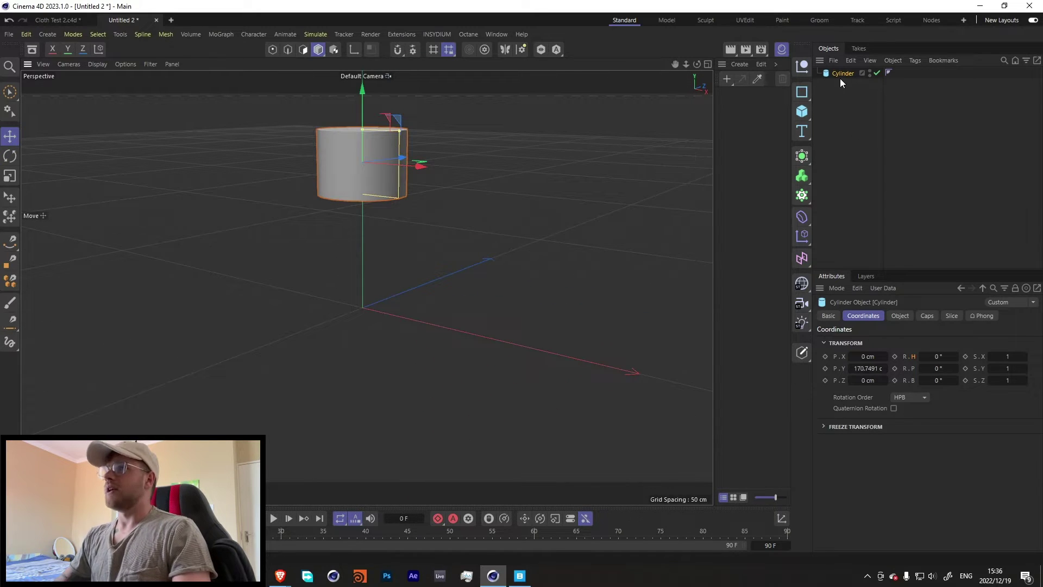
Display the mesh lines in the viewport and set the cylinder to 50 height segments and 150 rotation segments.
key(n)
key(b)
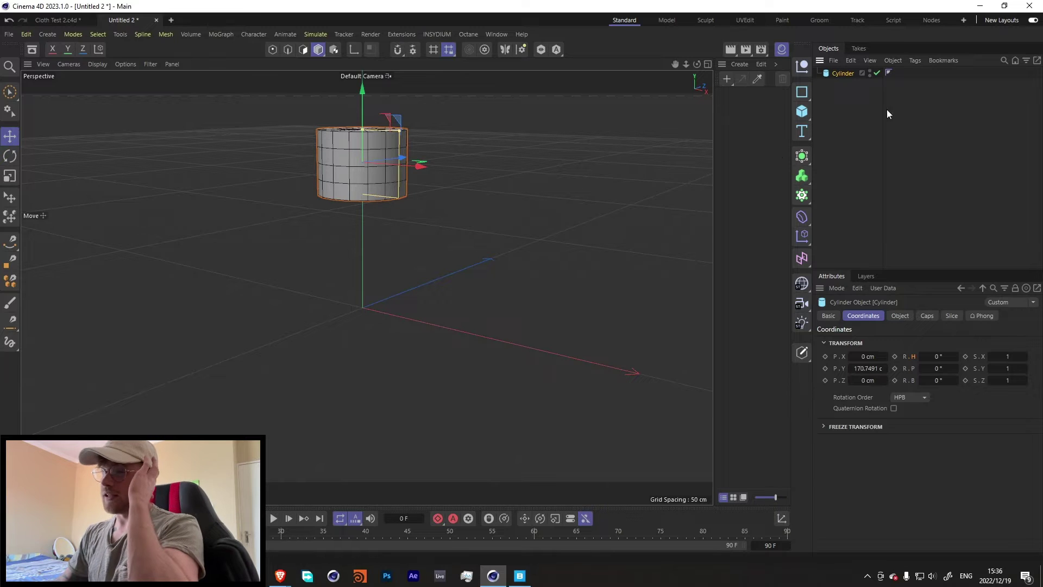
click(902, 317)
double_click(902, 366)
text(50)
double_click(906, 379)
text(48)
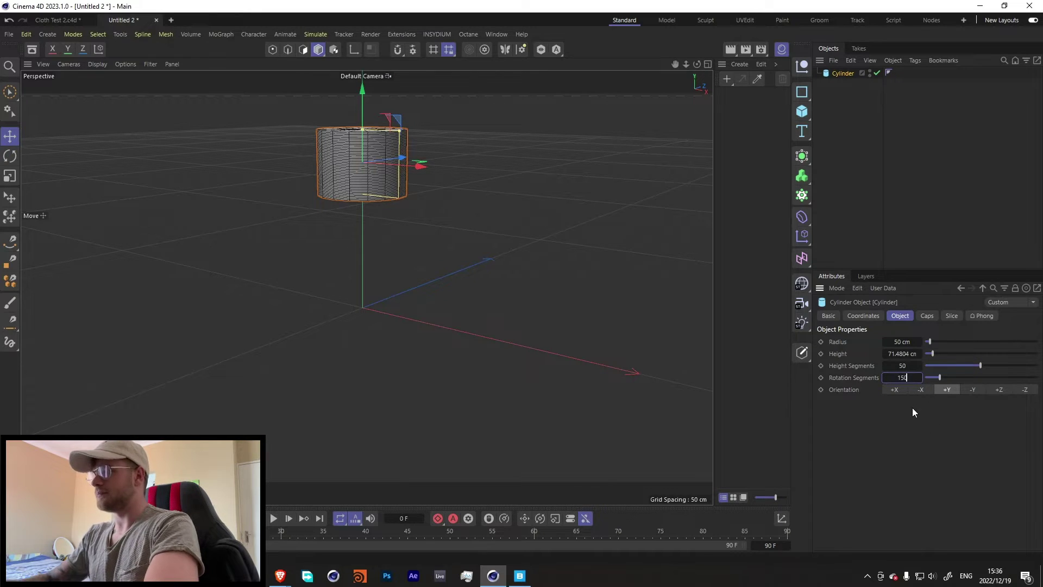
key(Return)
scroll(363, 146, up, 3)
alt+drag(363, 145, 400, 151)
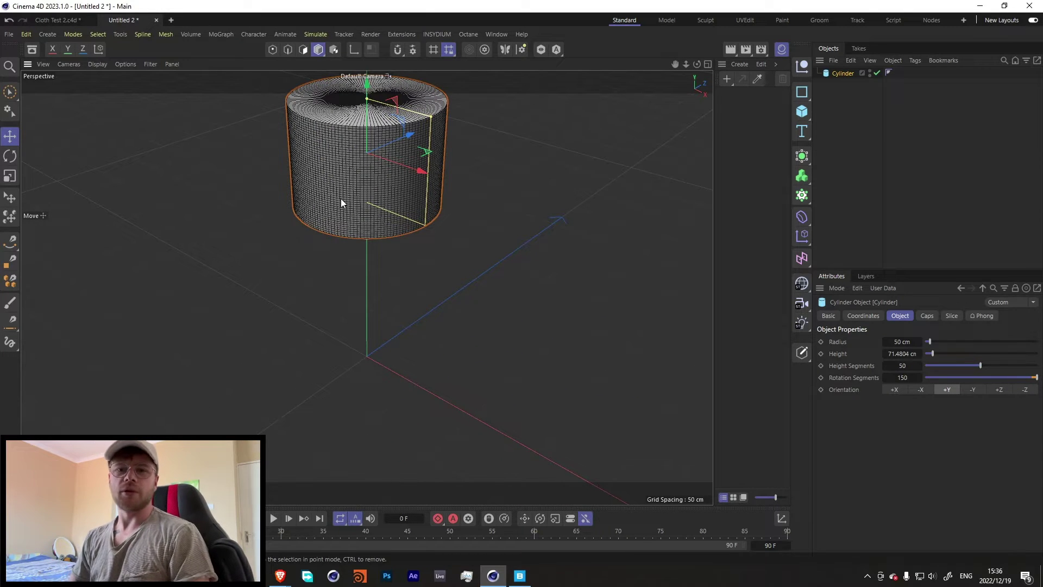
Add a Vertex Map tag to the cylinder and create a null object.
right_click(835, 78)
text(ver)
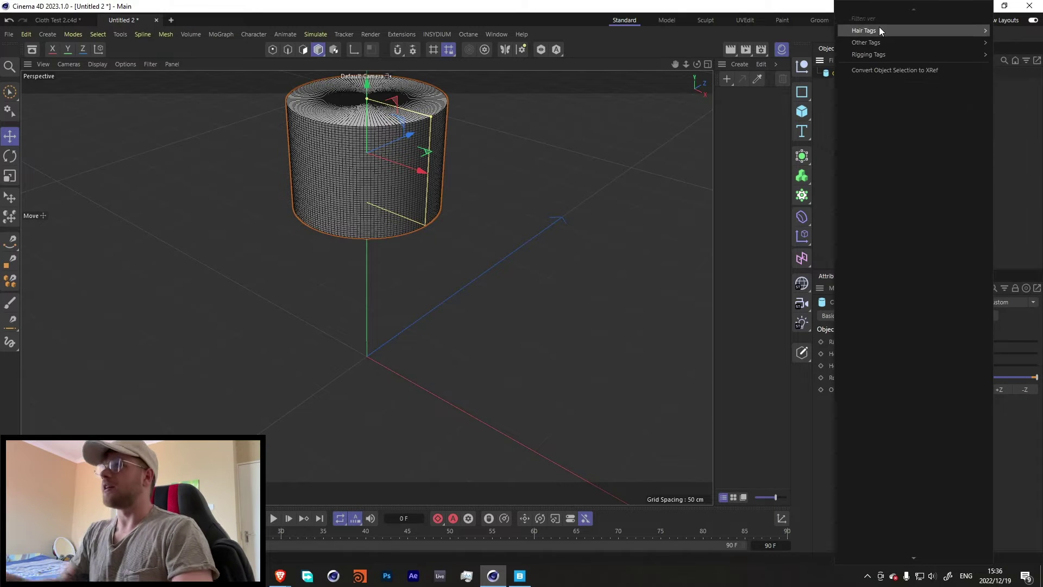
mouse_move(869, 43)
click(807, 58)
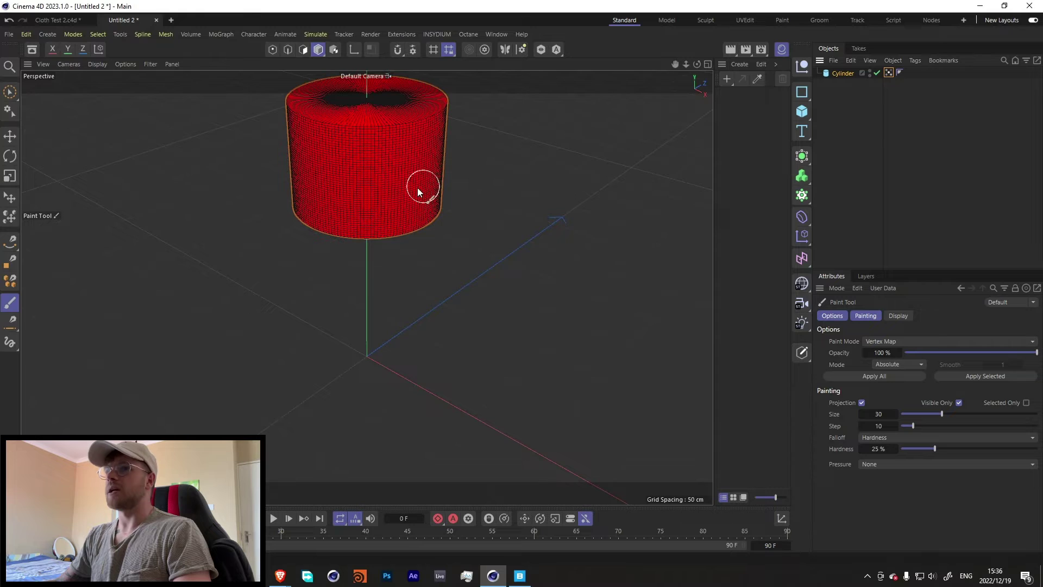
alt+drag(417, 188, 373, 149)
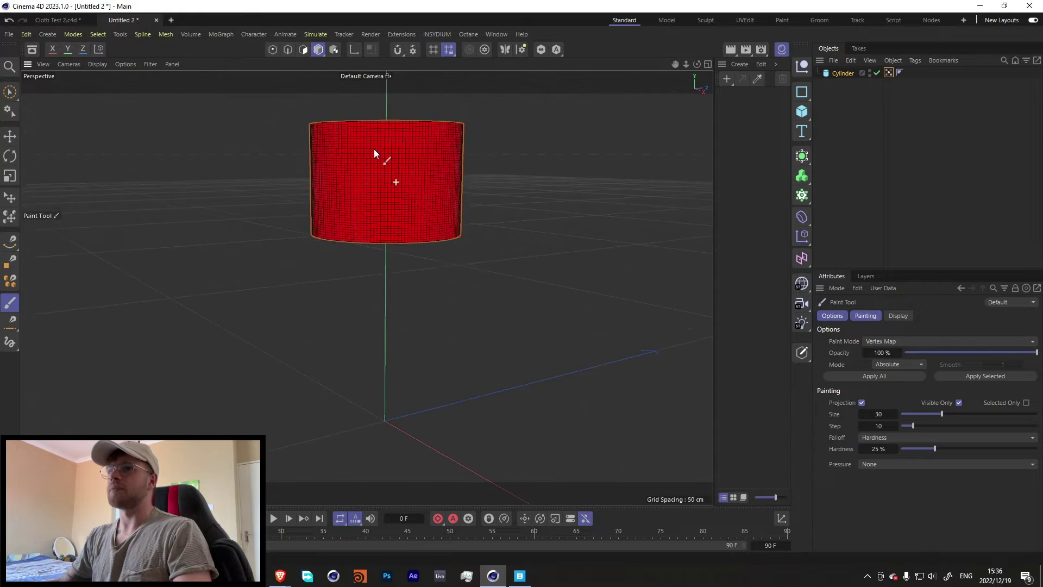
click(805, 68)
click(842, 85)
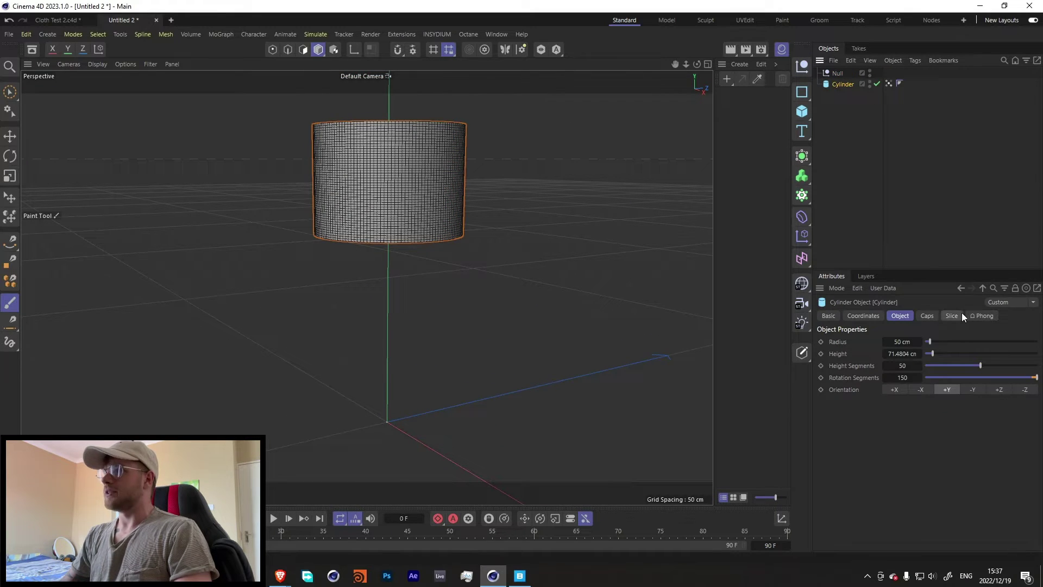
Add a Spherical Field to the cylinder's vertex map and set its size to 10 cm.
click(889, 83)
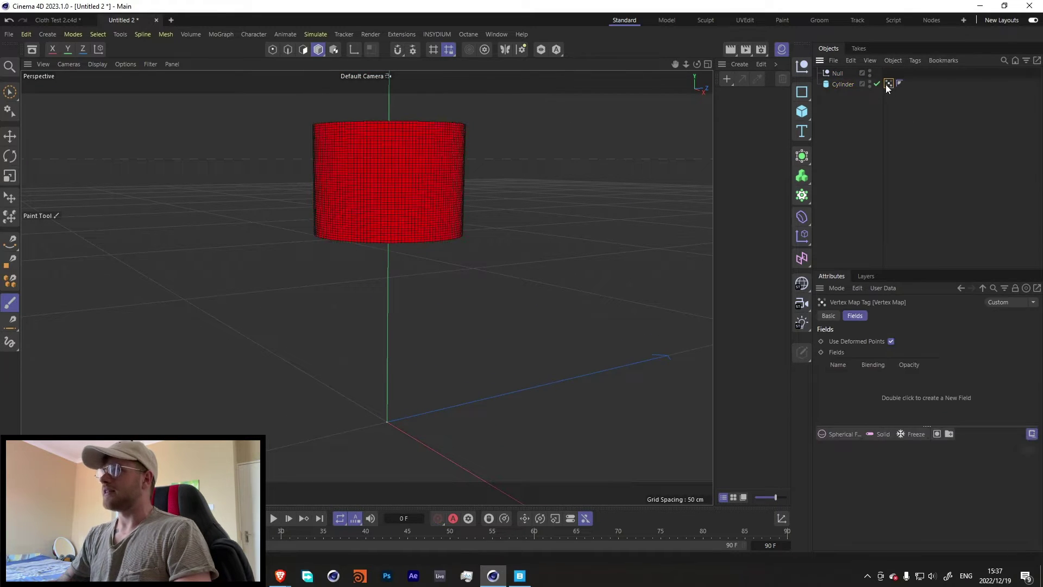
click(840, 435)
drag(986, 495, 924, 490)
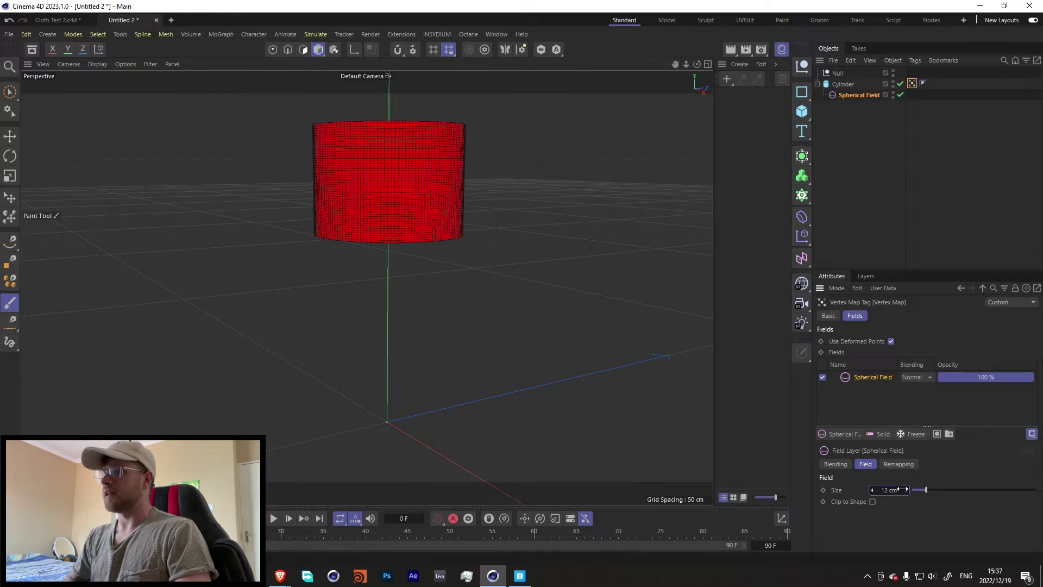
Move the Spherical Field along X onto the cylinder's outer wall, using the top view.
middle_click(596, 172)
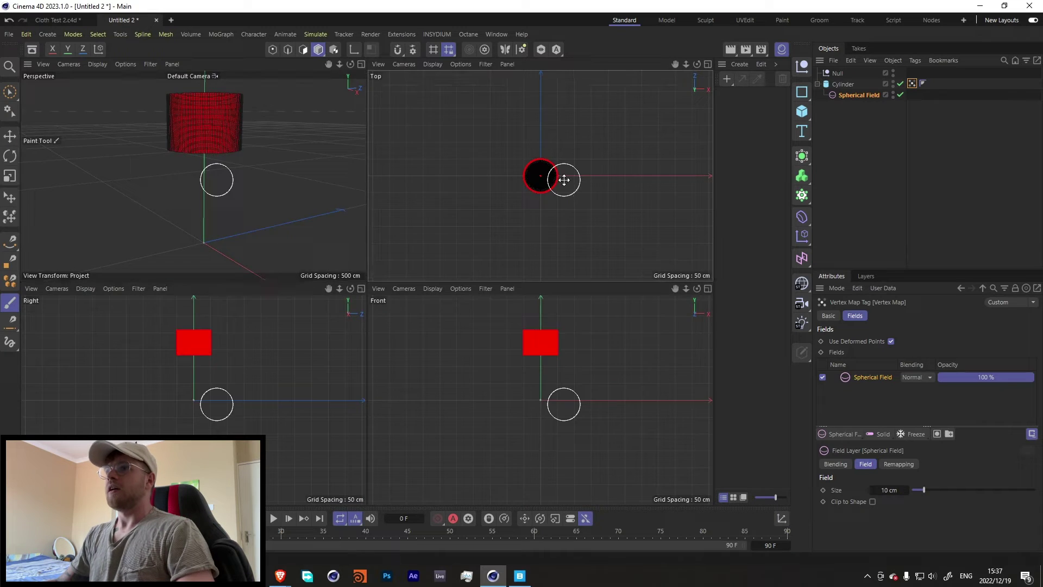
middle_click(559, 177)
click(847, 94)
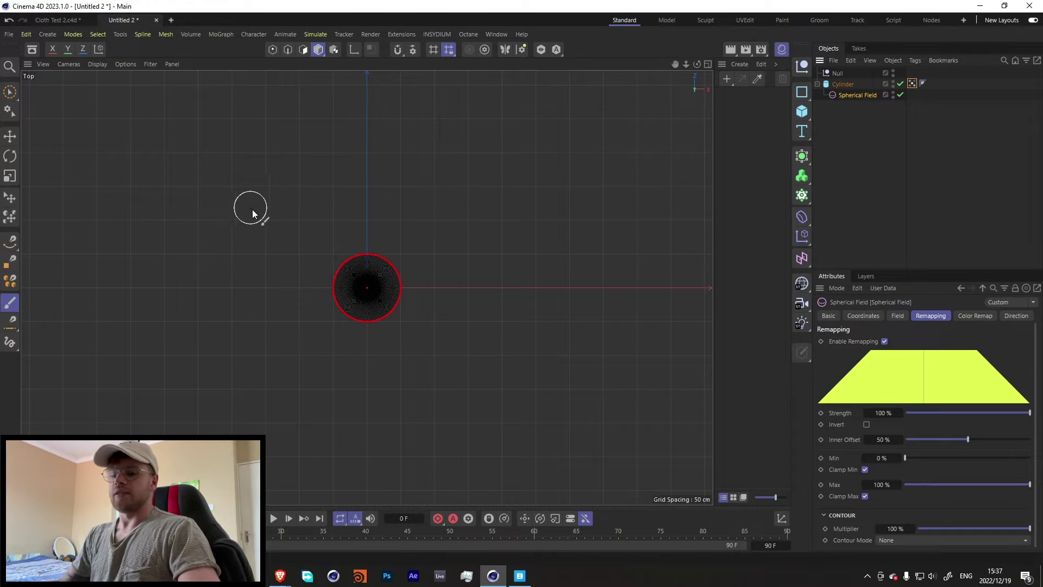
key(e)
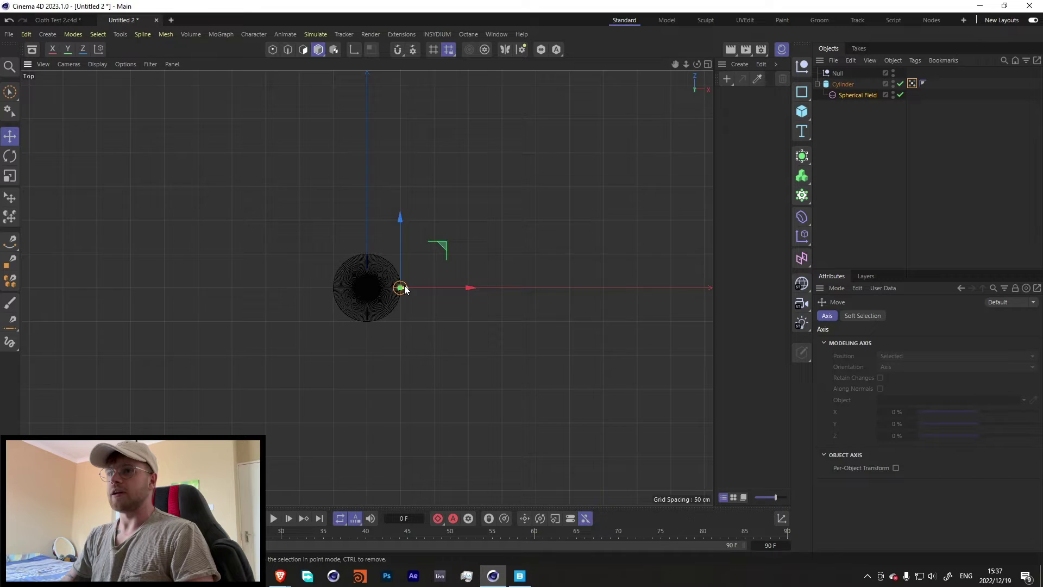
scroll(404, 288, up, 3)
middle_click(340, 232)
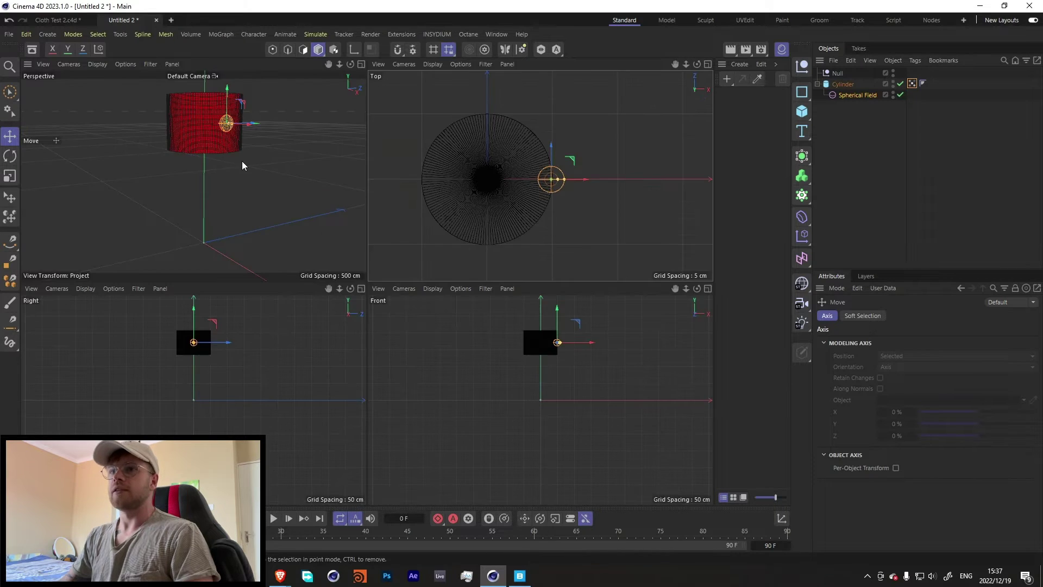
middle_click(242, 161)
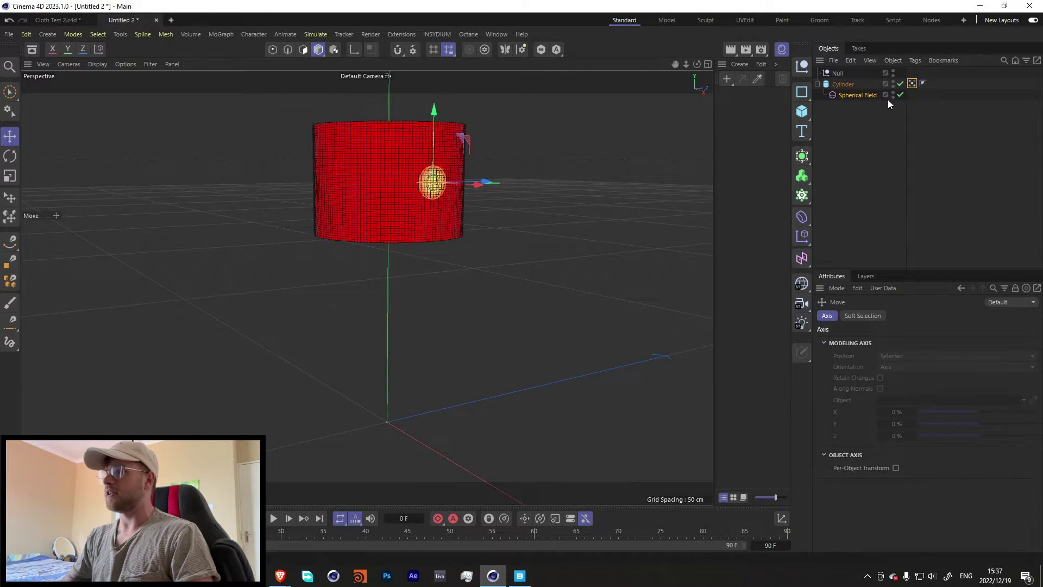
Enlarge the Spherical Field to 21 cm and lower it towards the bottom of the cylinder wall.
click(913, 83)
mouse_move(937, 494)
mouse_down()
mouse_move(926, 488)
mouse_move(939, 489)
mouse_up()
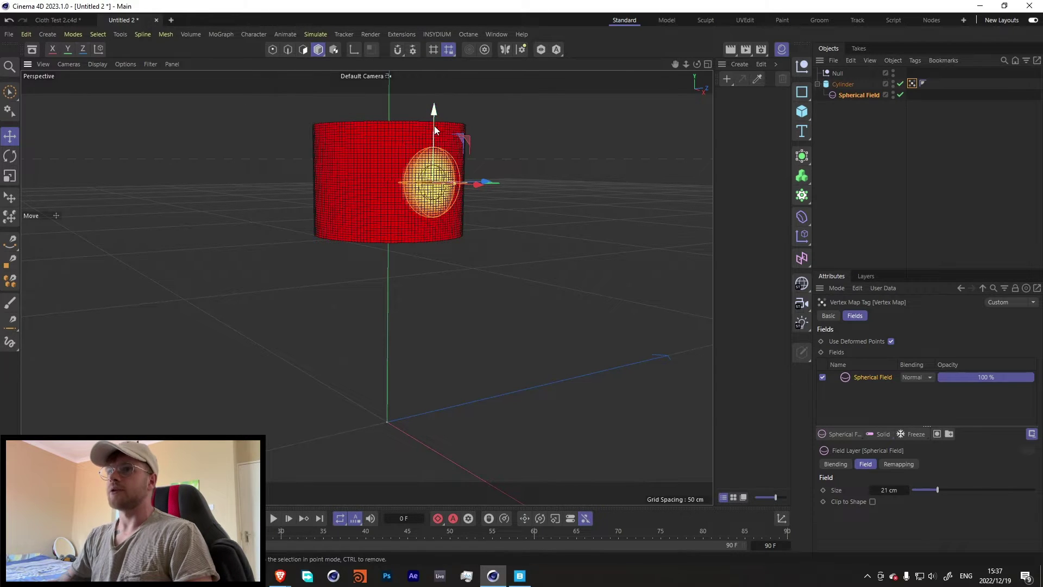
drag(435, 126, 434, 145)
Parent the Spherical Field to the null and keyframe the null's heading rotation from 0° at frame 0 to 360° at frame 90.
drag(850, 96, 839, 73)
click(838, 73)
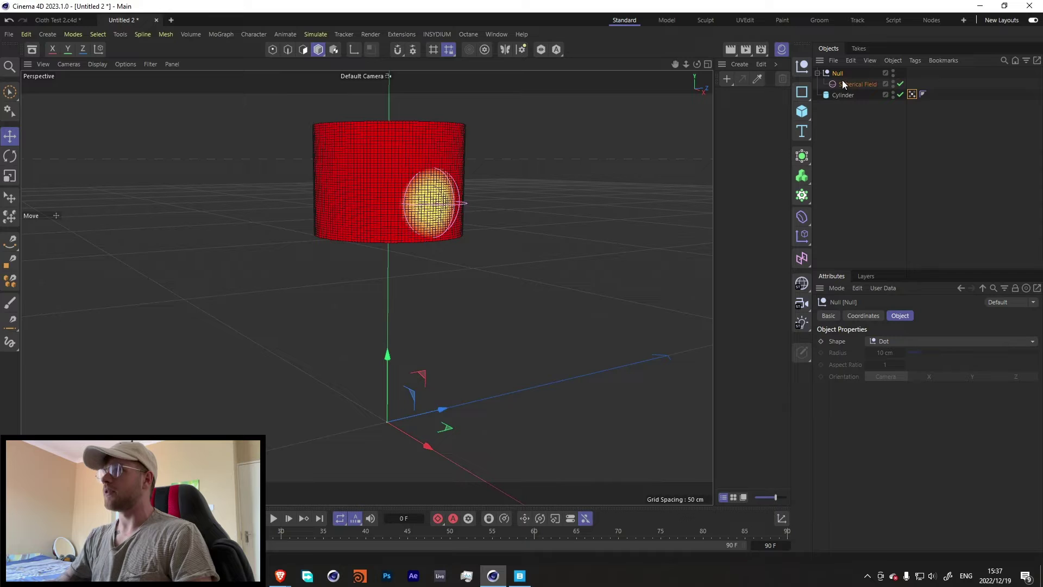
click(865, 315)
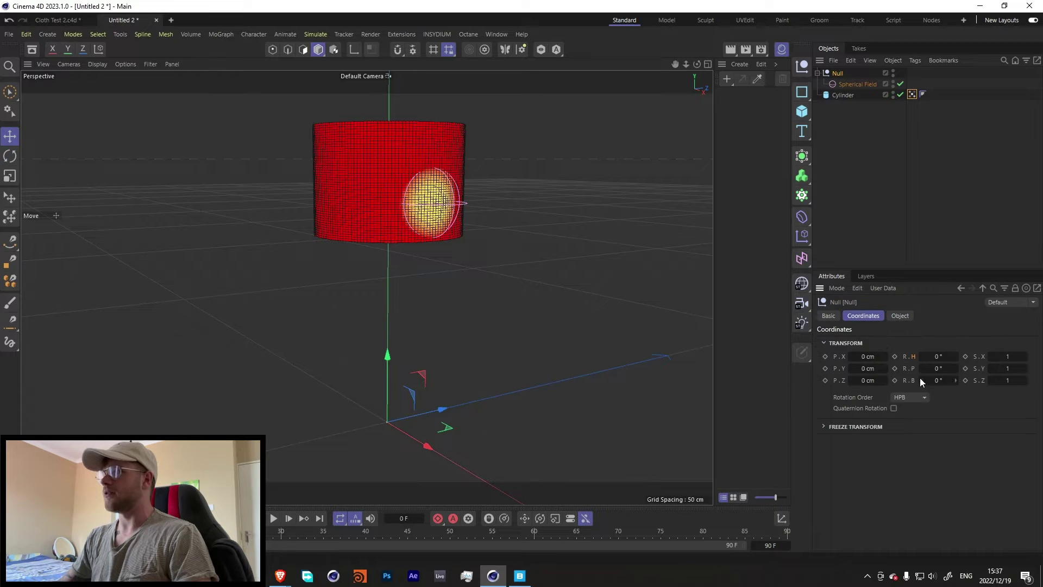
click(789, 535)
click(939, 356)
text(360)
key(Return)
key(shift+f)
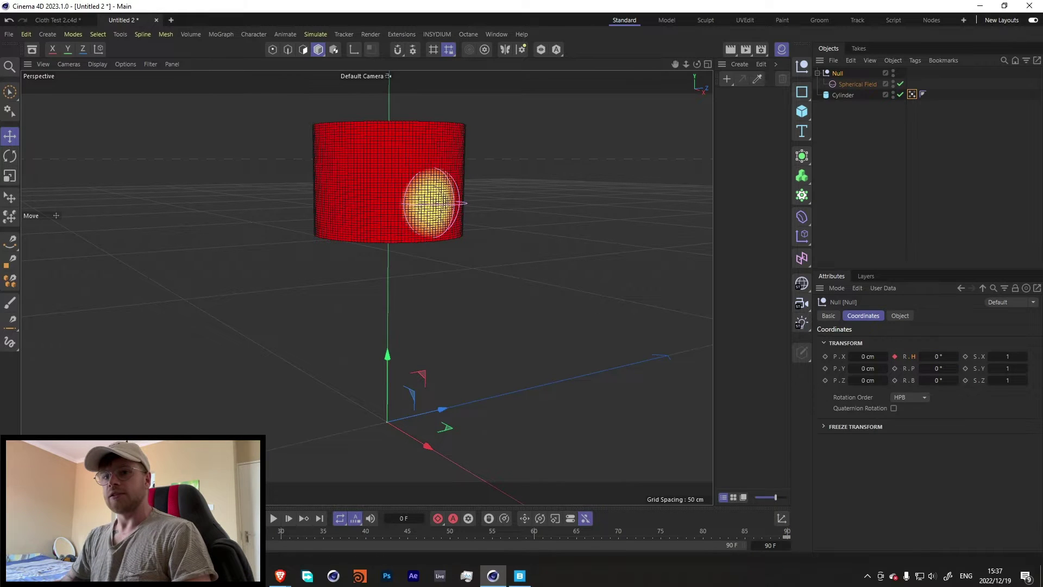
Set all of the null's rotation keyframes to linear interpolation and play back the animation.
key(shift+F3)
key(ctrl+a)
click(336, 385)
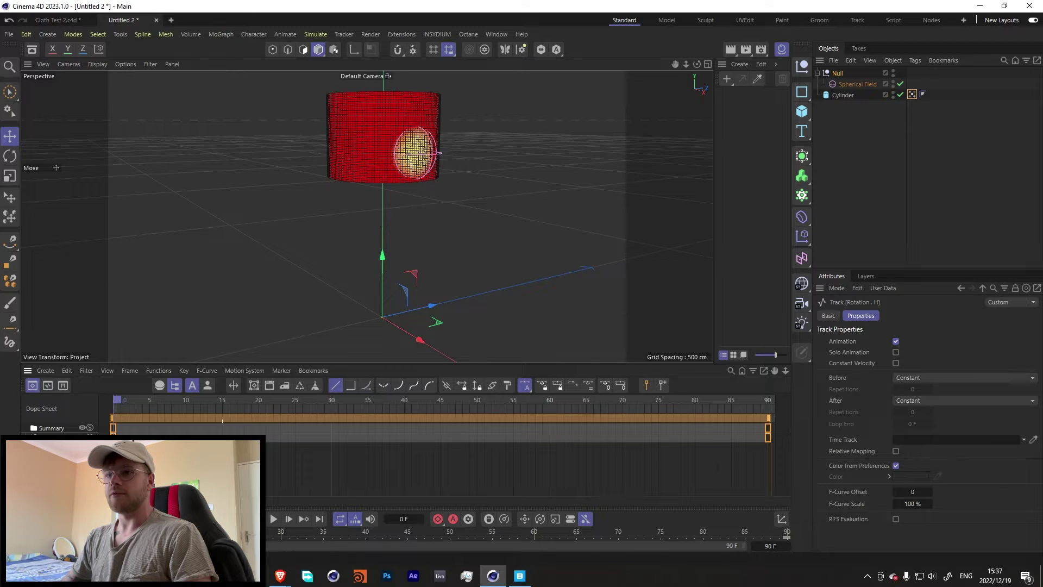
click(274, 519)
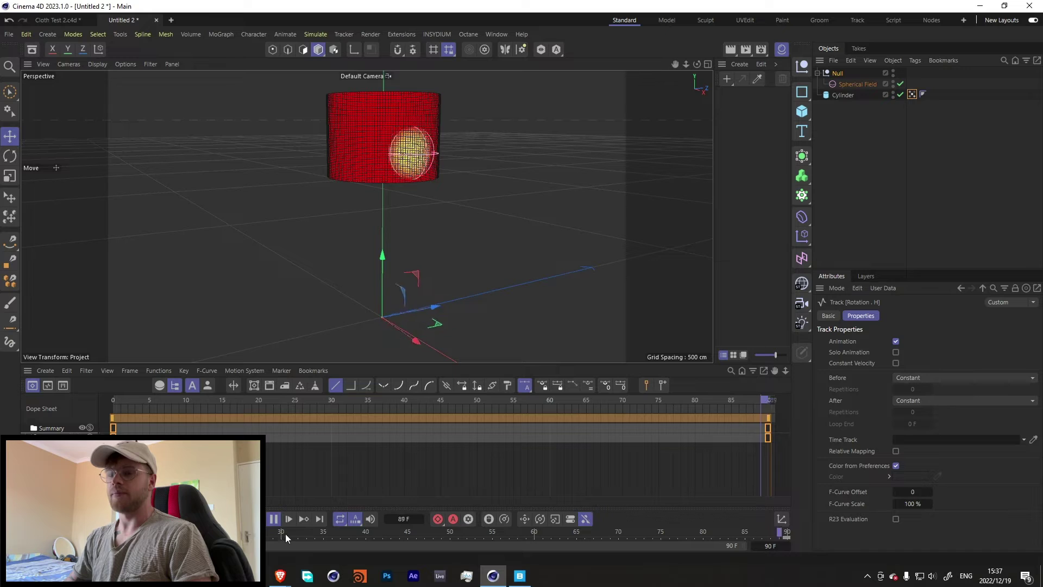
click(274, 519)
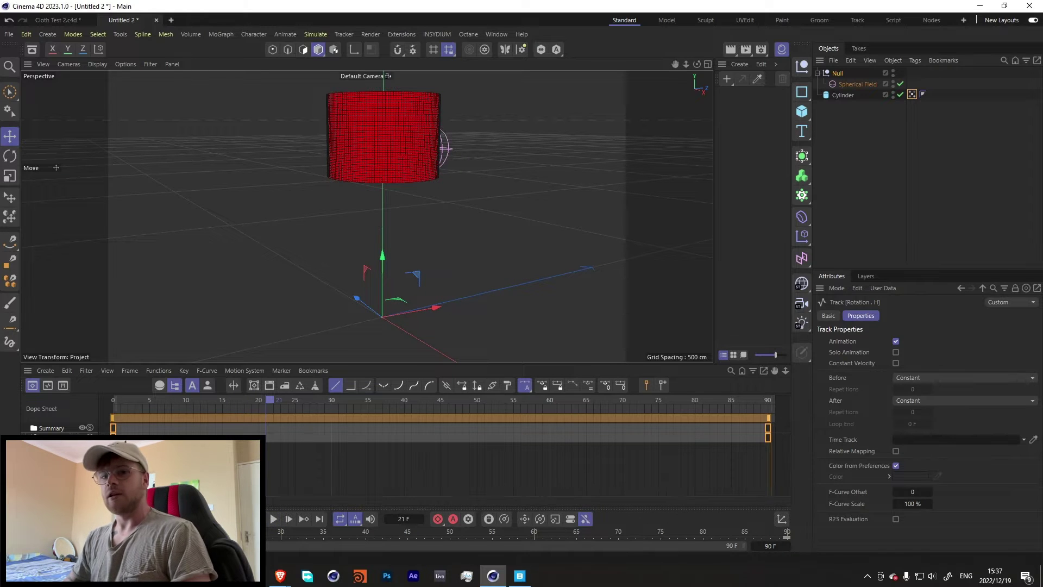
key(shift+F3)
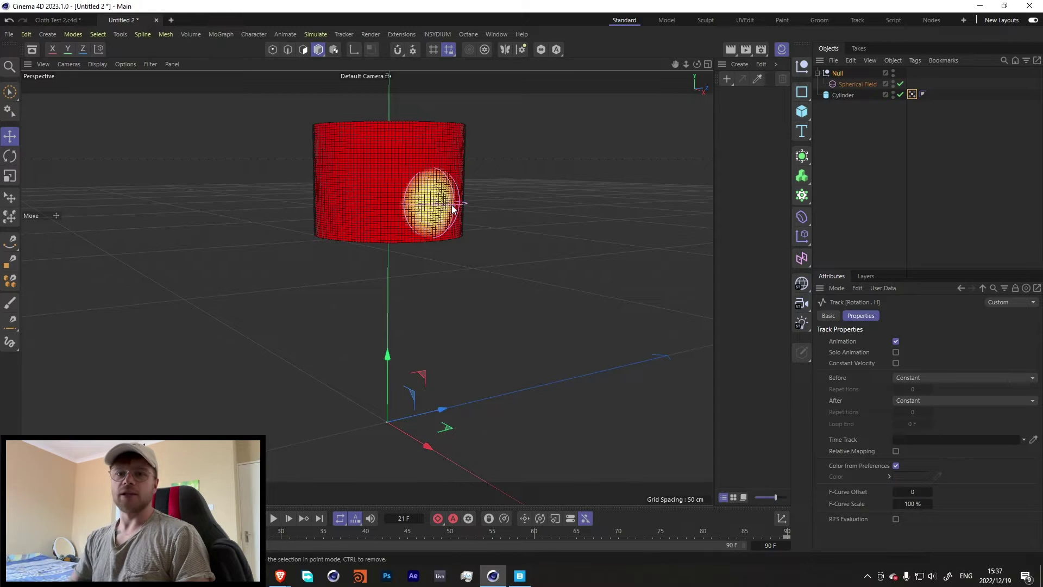
Add a Freeze layer beneath the Spherical Field in the vertex map and set the Spherical Field's blending to Max.
click(912, 94)
click(914, 433)
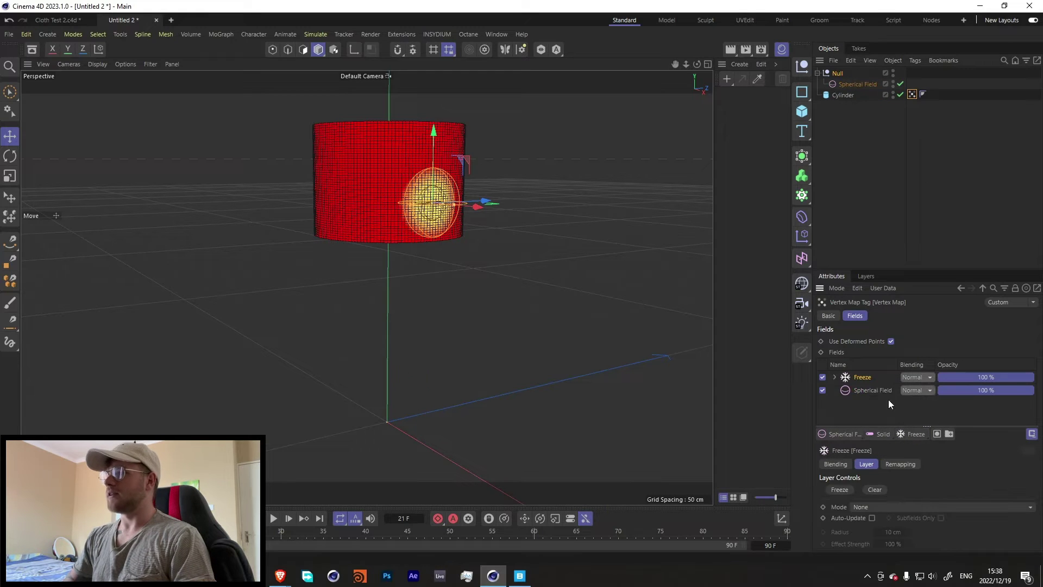
drag(861, 380, 860, 401)
click(881, 377)
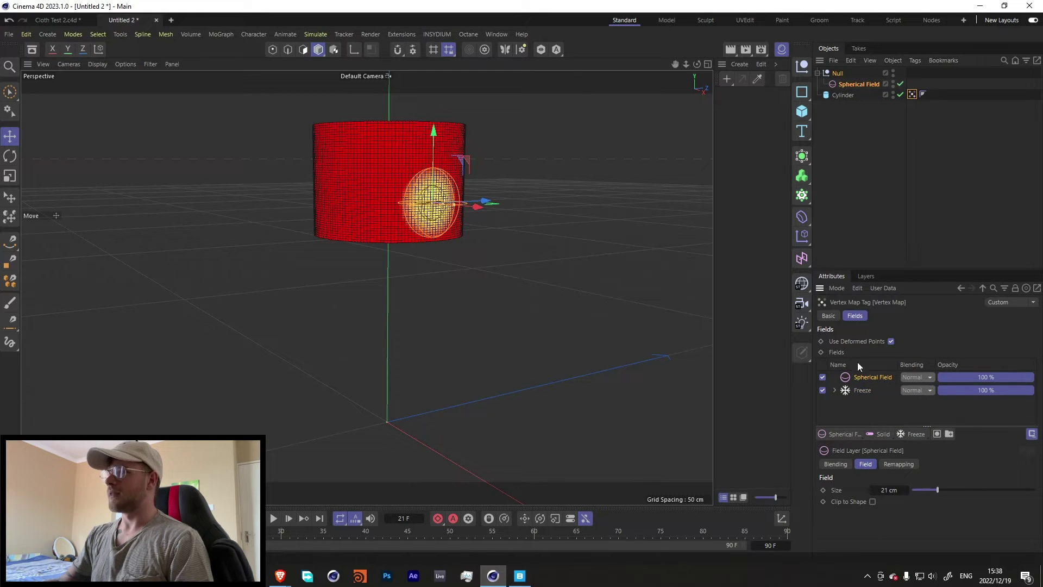
click(913, 377)
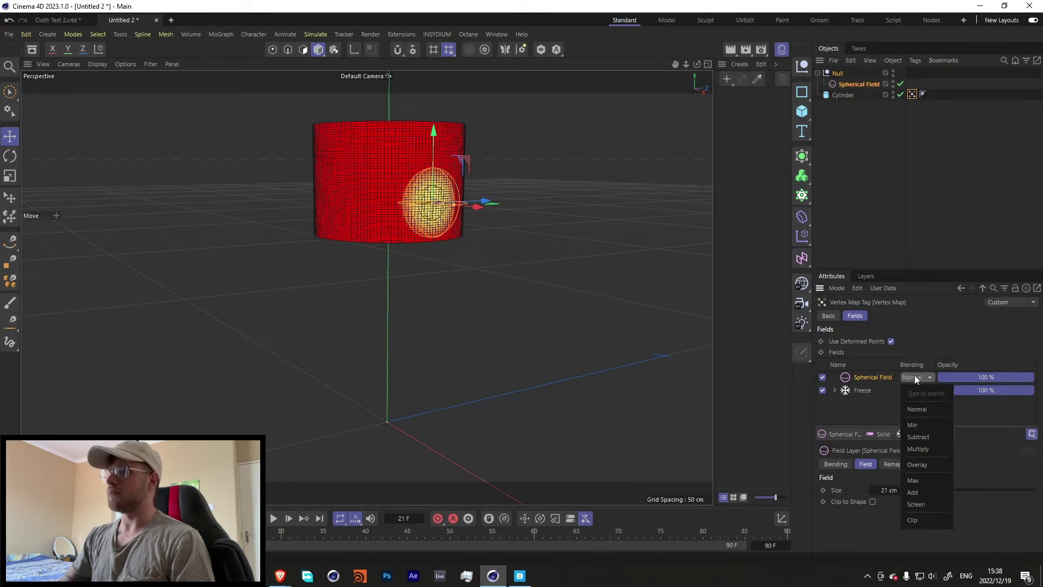
click(917, 480)
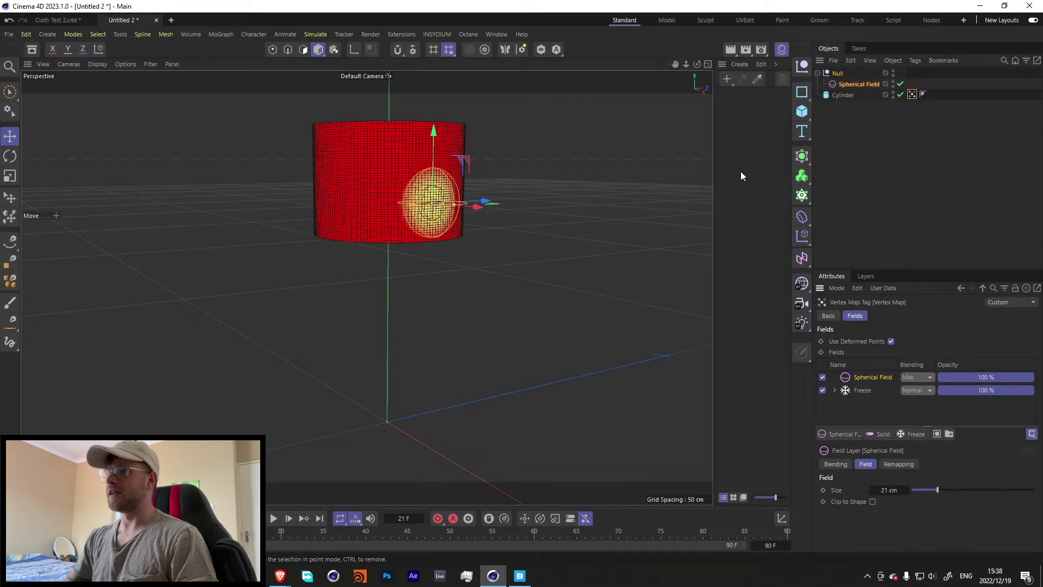
Enable Auto-Update on the Freeze layer and play the animation to check the vertex map on the cylinder.
click(862, 391)
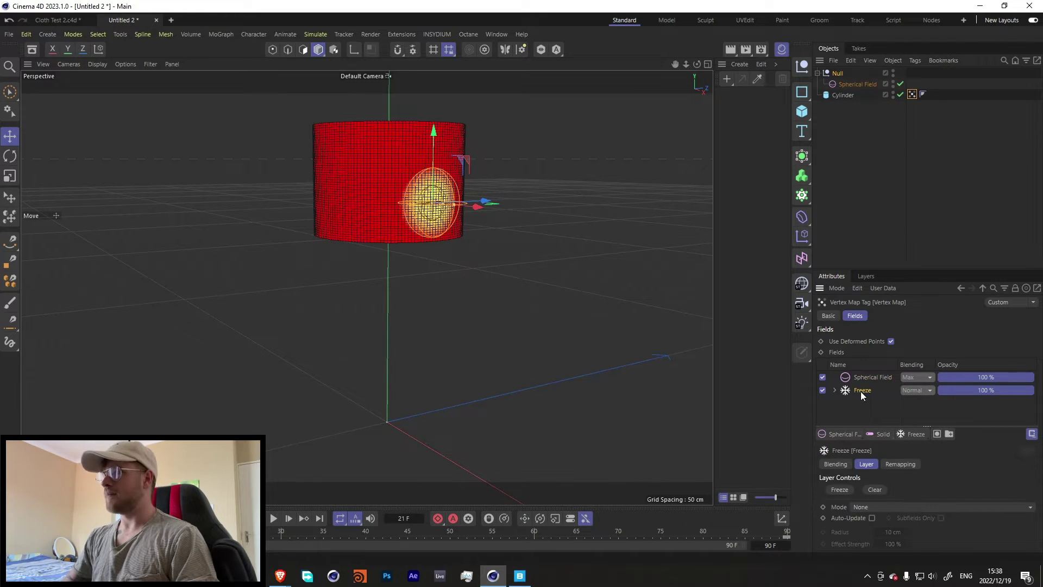
click(872, 519)
click(848, 185)
key(F8)
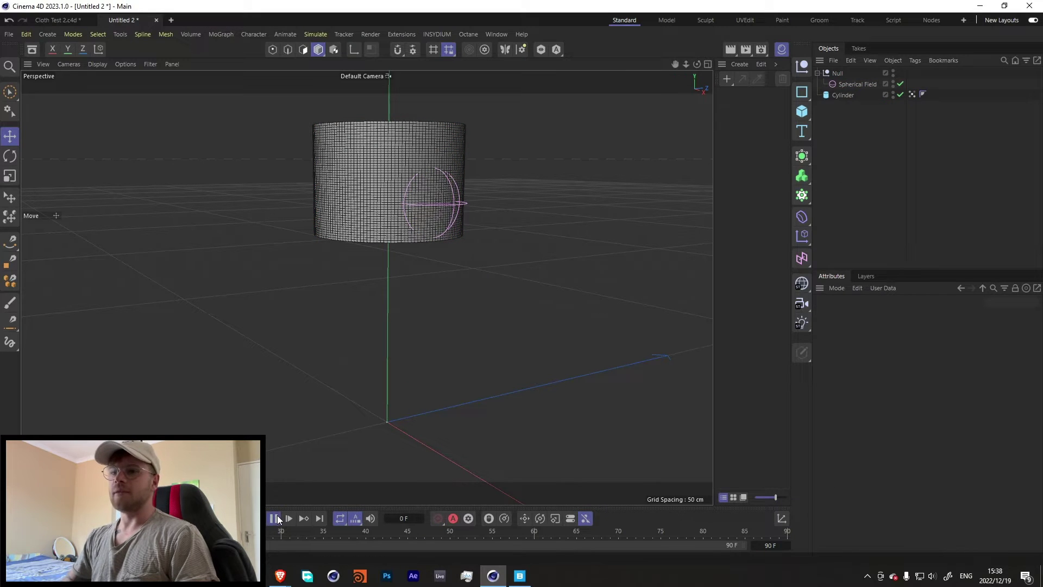
click(913, 93)
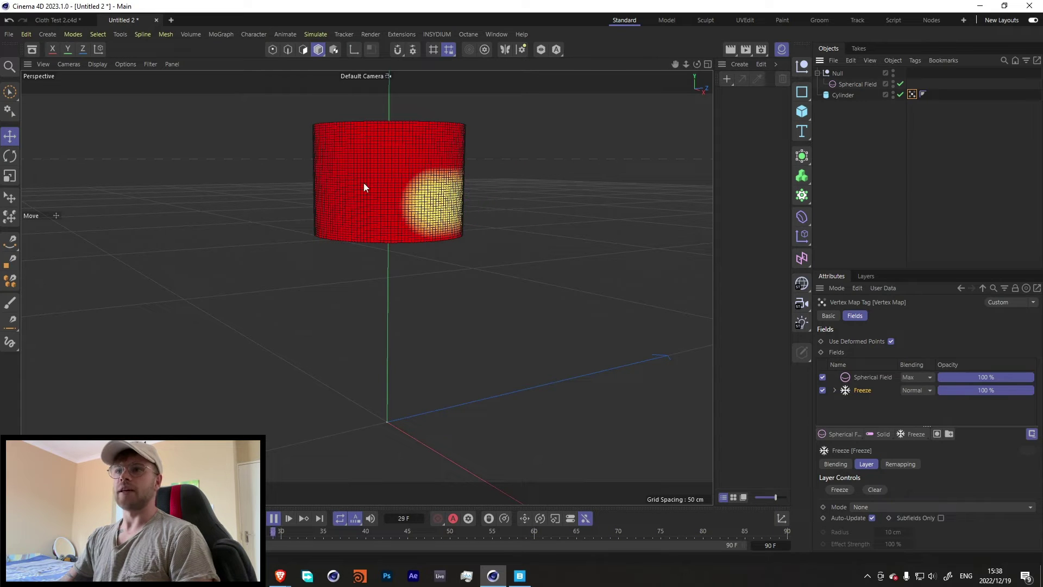
click(278, 519)
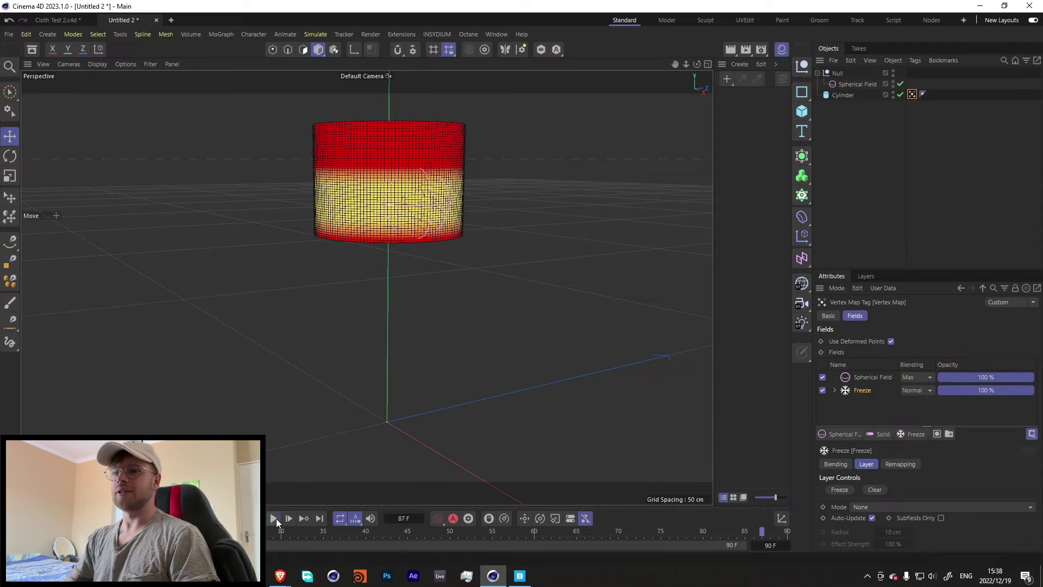
Add a Cloth simulation tag to the cylinder.
click(857, 98)
right_click(829, 99)
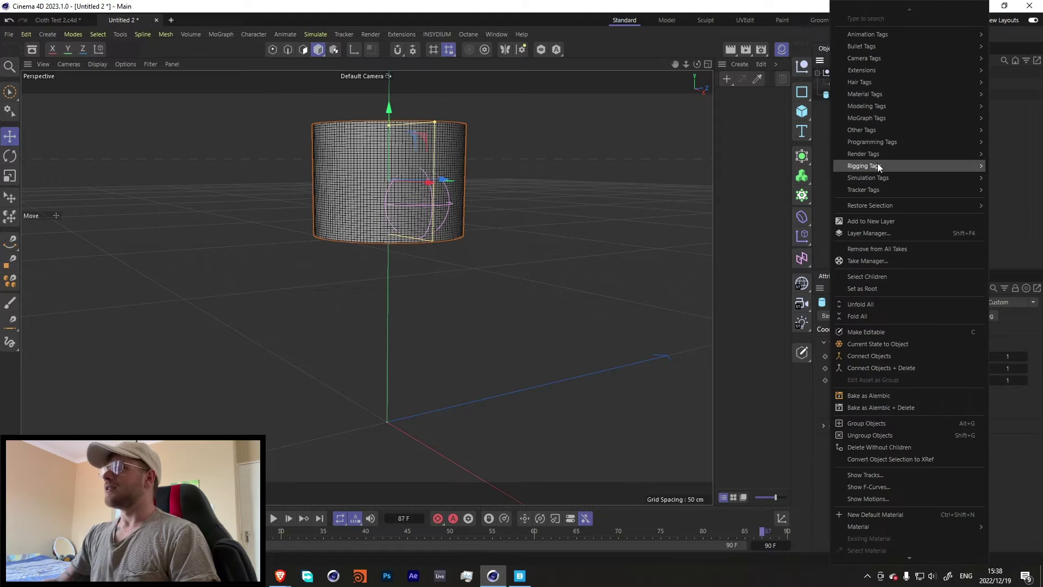
mouse_move(865, 178)
click(1008, 181)
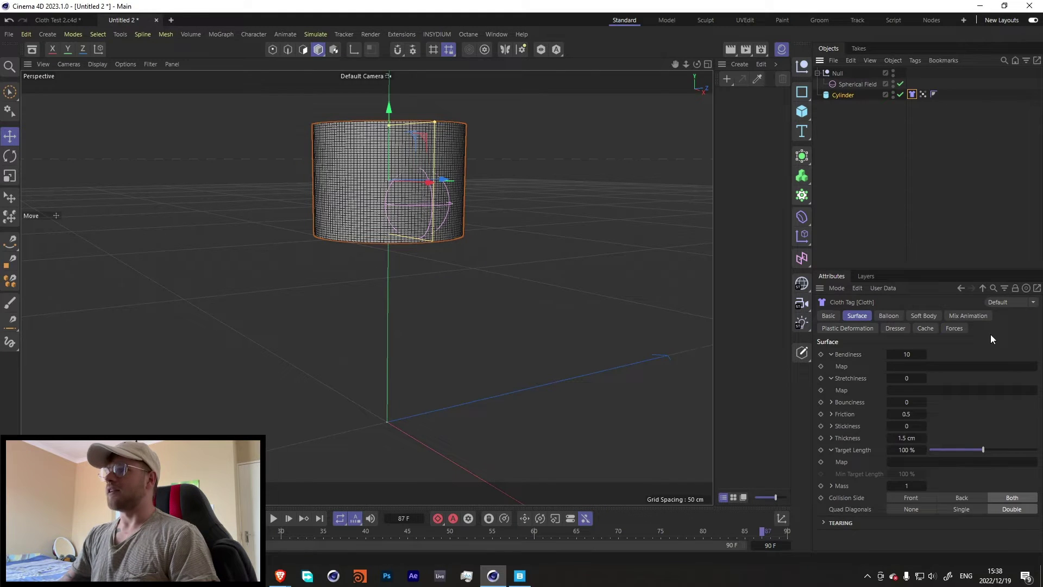
Enable the cloth's Mix Animation With Force at strength 100 and use the vertex map as its map.
click(977, 317)
click(870, 404)
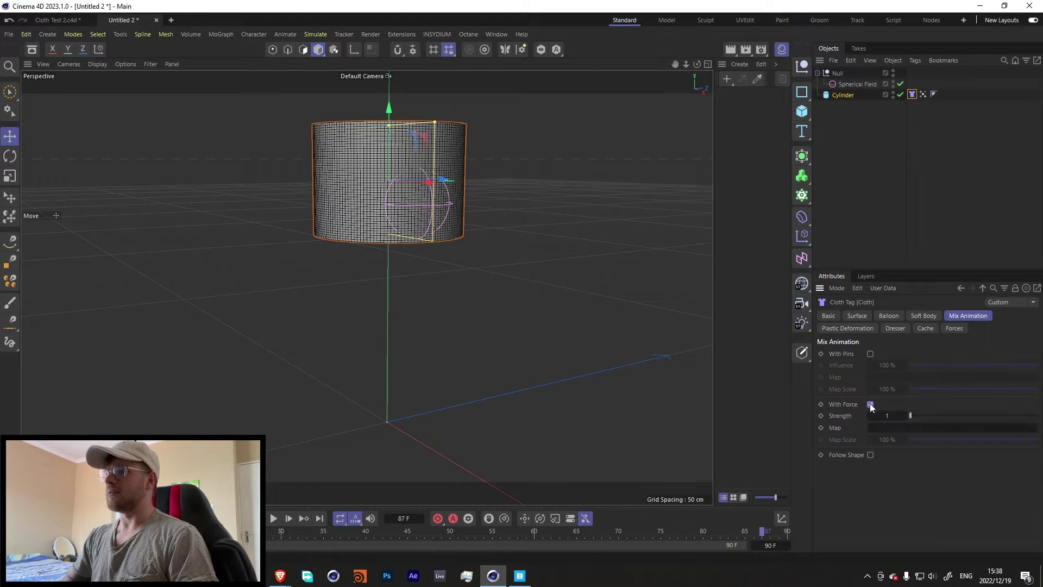
drag(923, 95, 894, 428)
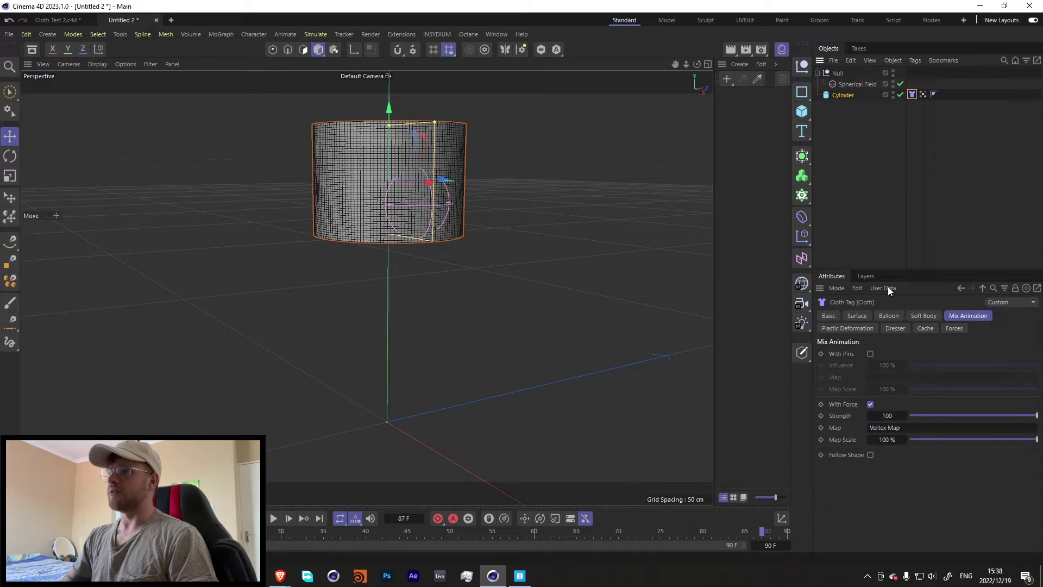
Review the cylinder's vertex map and play the simulation to check how the cloth behaves.
click(924, 93)
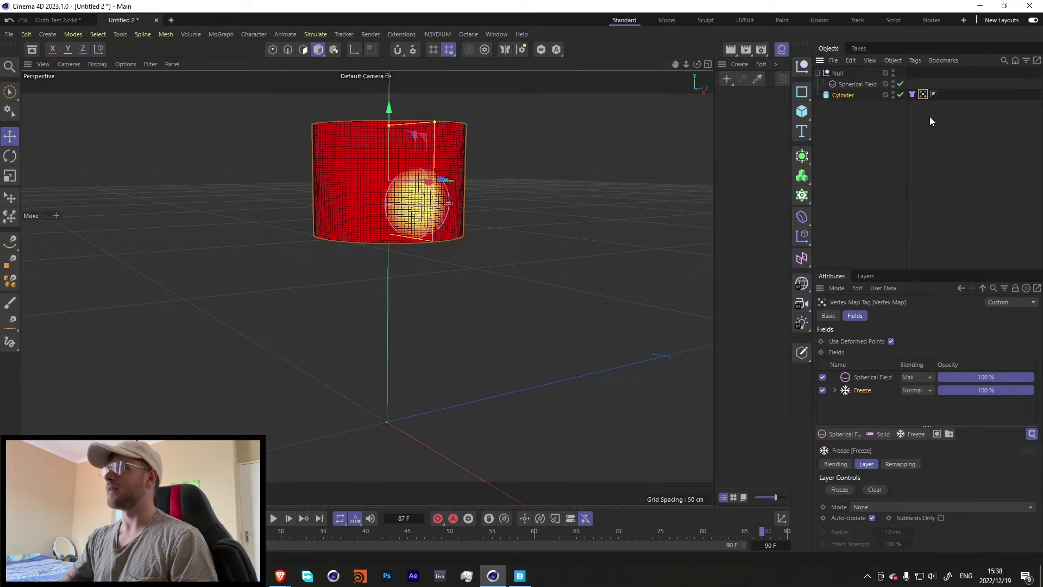
click(912, 94)
click(273, 518)
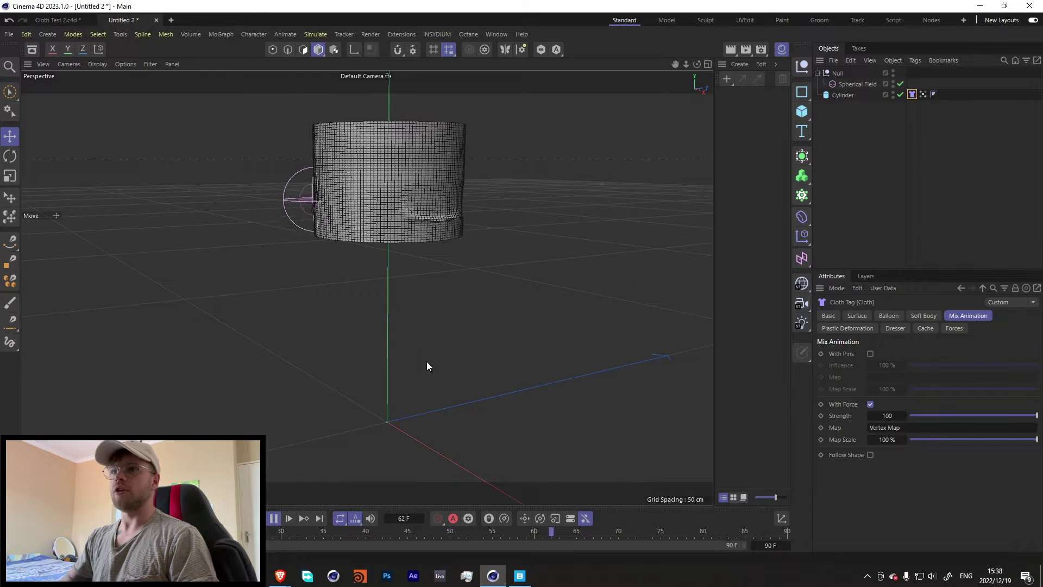
click(274, 518)
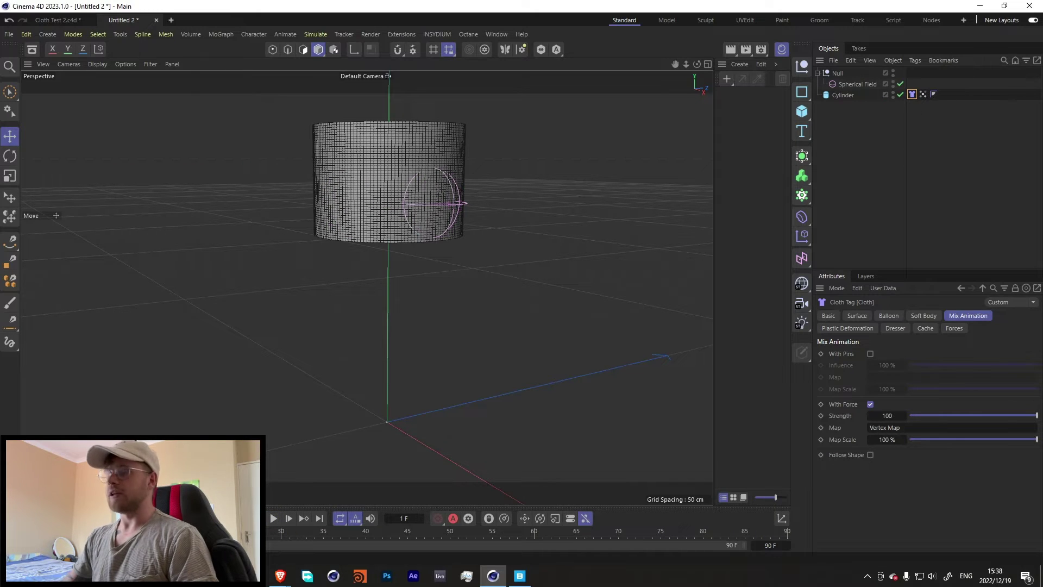
Set the cloth surface's Target Length to 300% and play the simulation briefly.
click(915, 96)
click(851, 316)
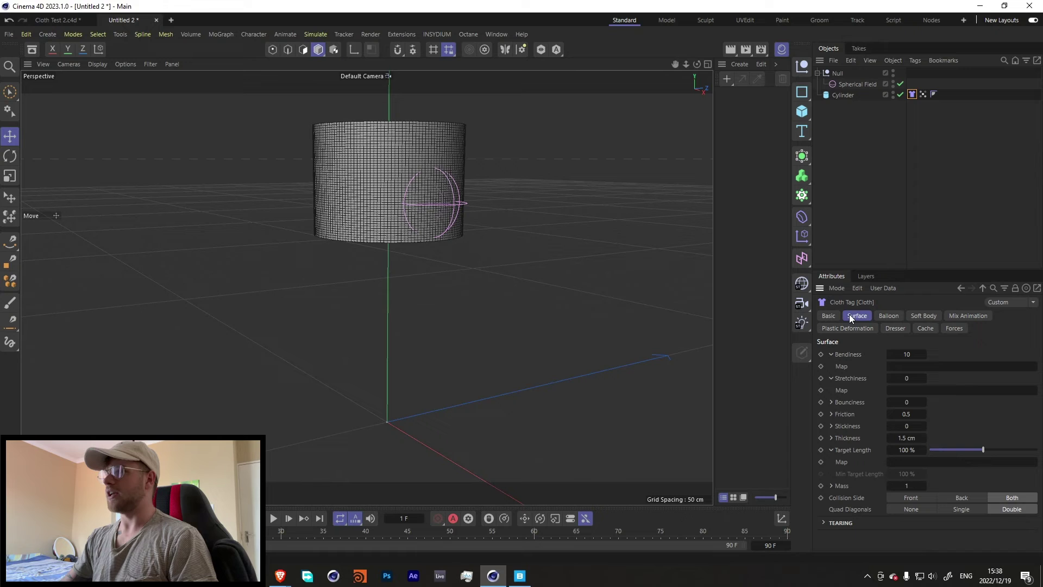
double_click(906, 355)
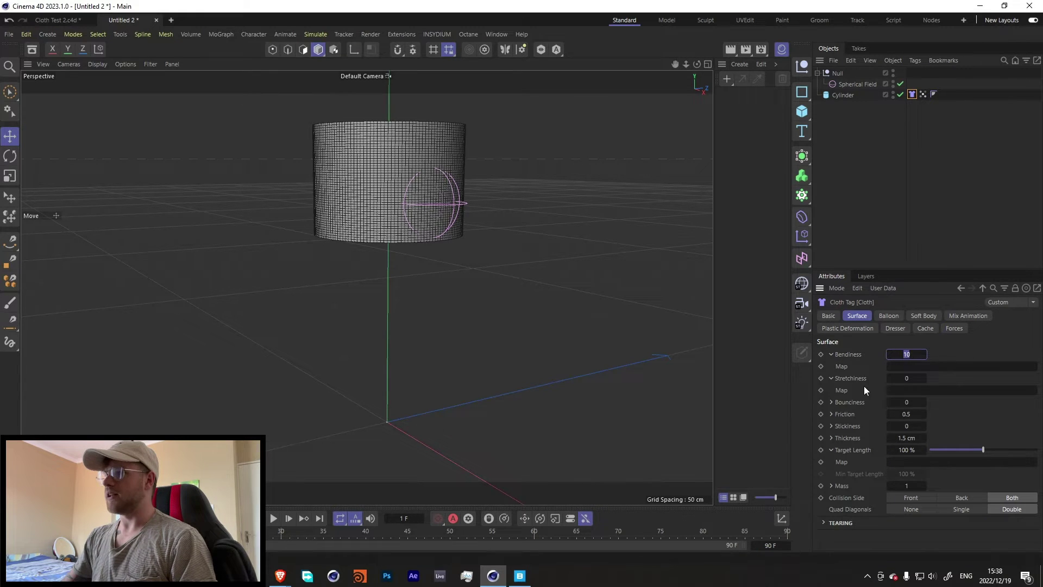
double_click(906, 450)
text(300)
key(Return)
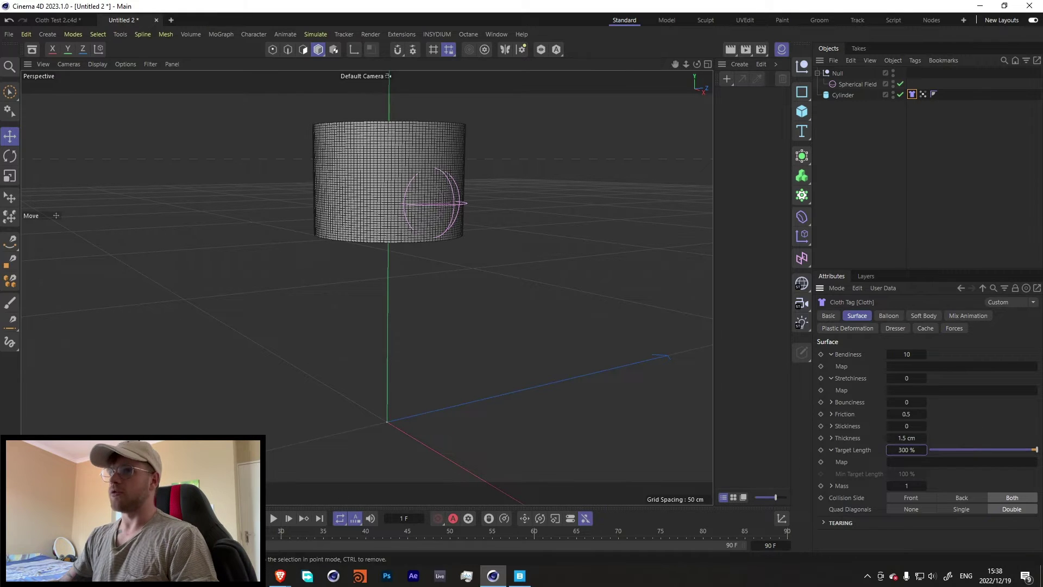
click(274, 518)
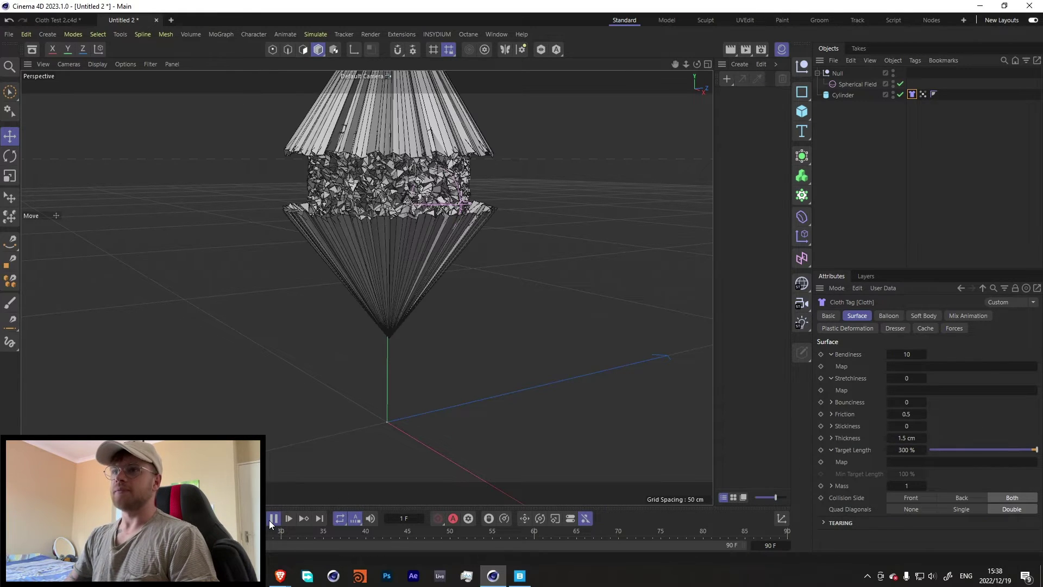
click(273, 519)
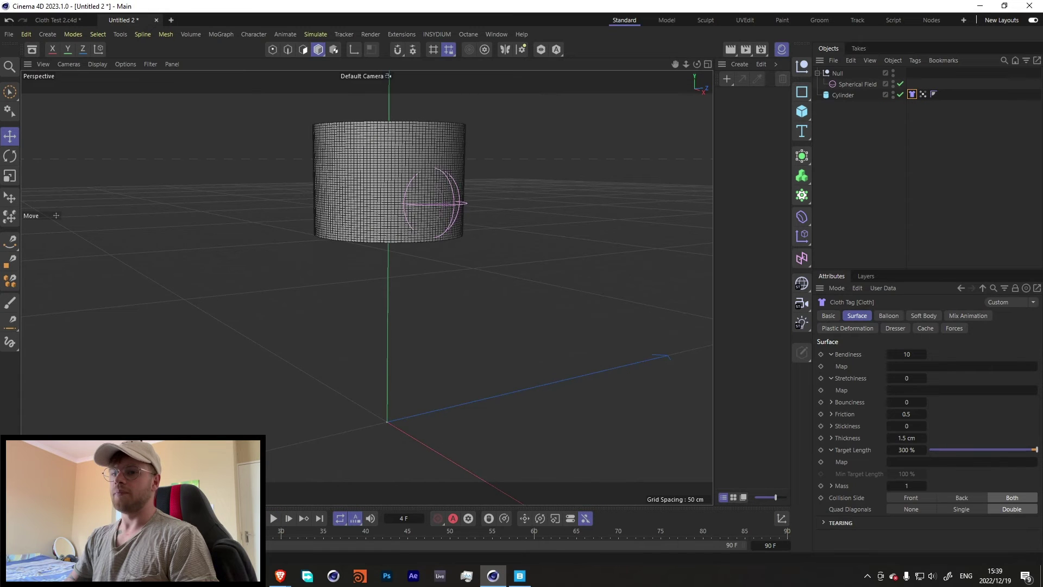
Assign the vertex map to the cloth's Target Length and play the simulation to inspect the growth up close.
drag(923, 94, 923, 465)
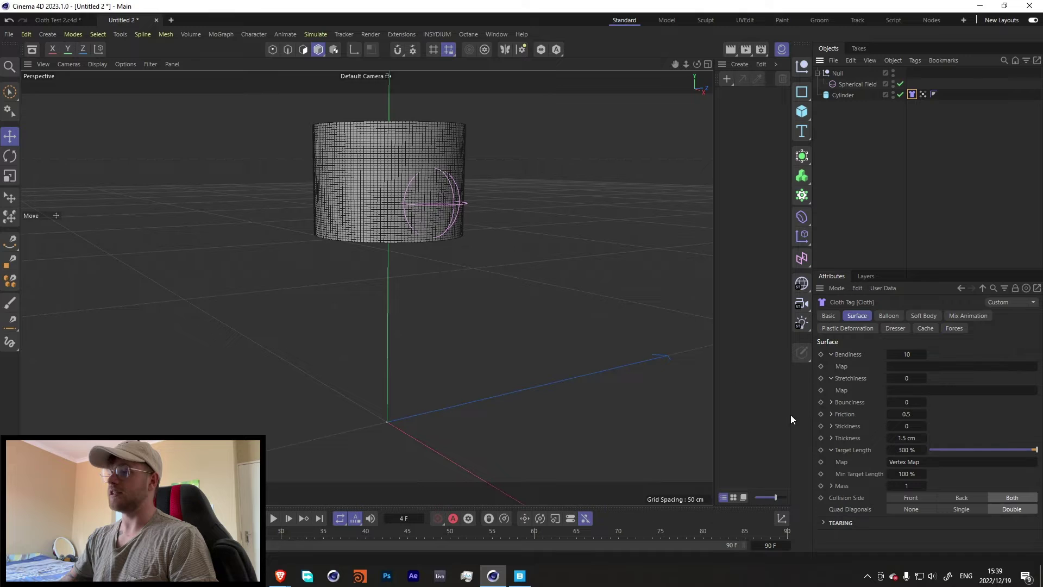
click(914, 107)
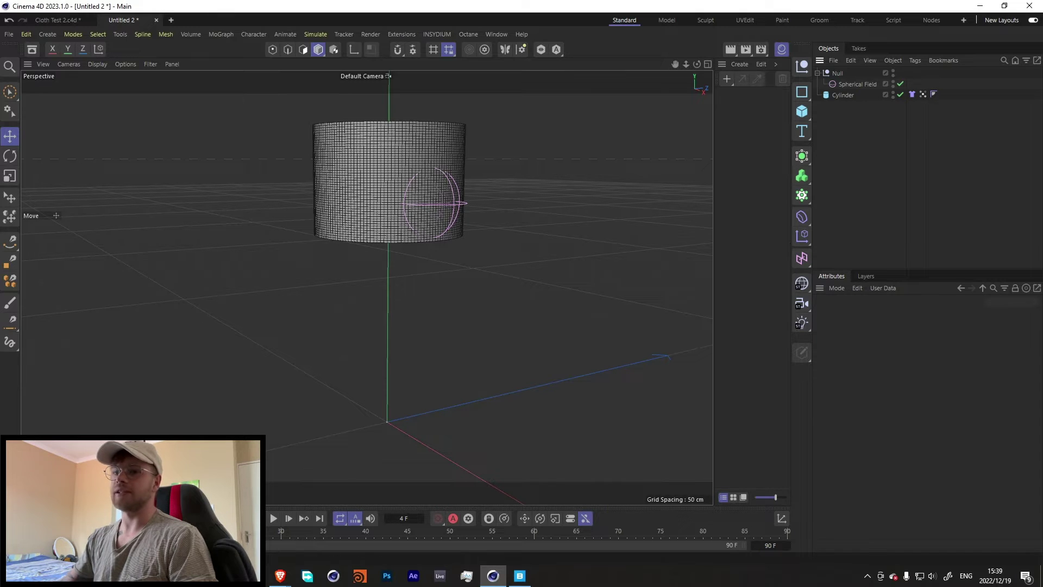
click(274, 519)
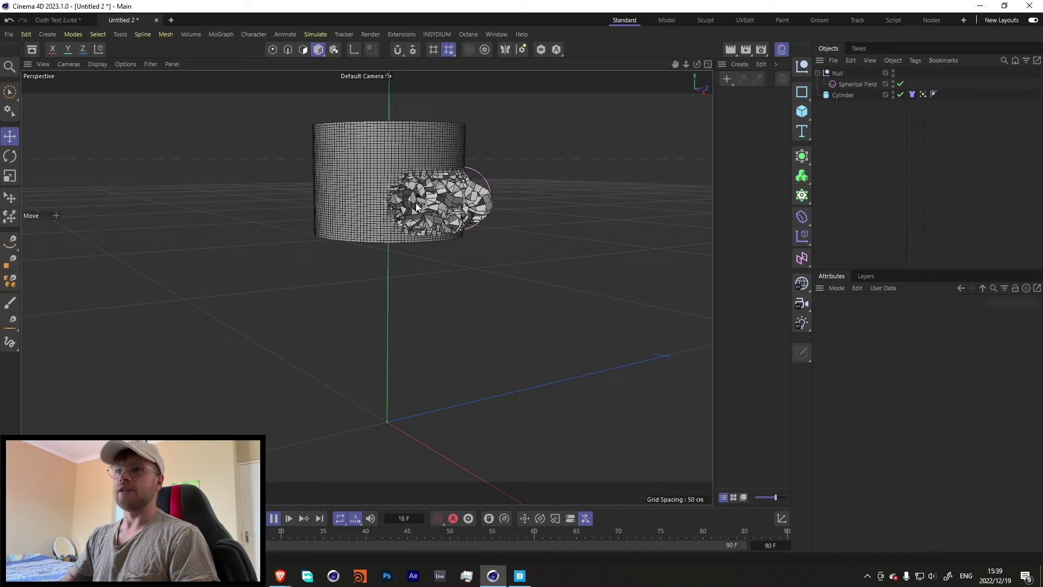
click(274, 519)
scroll(413, 194, up, 6)
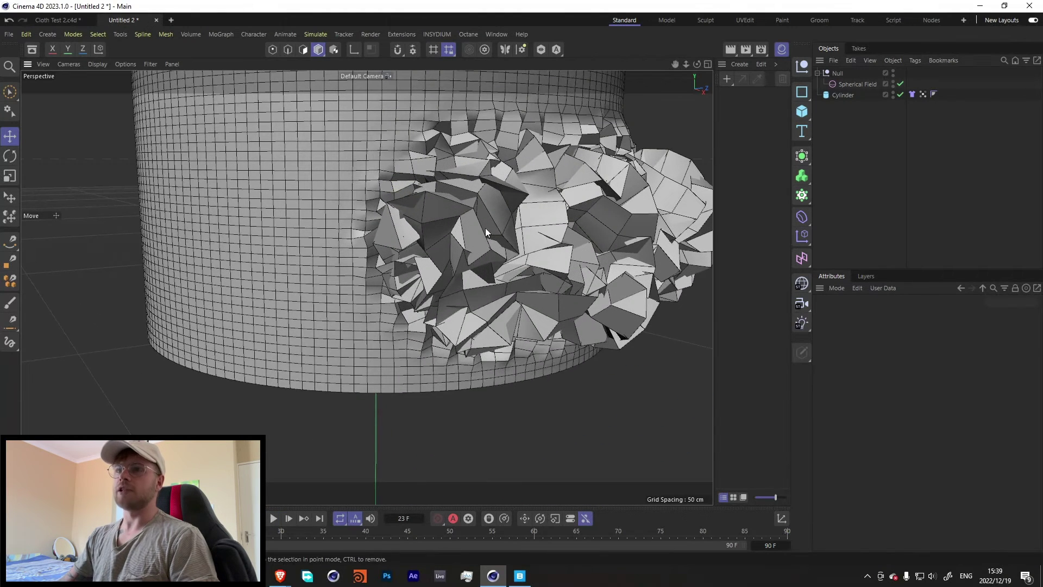
scroll(403, 207, down, 8)
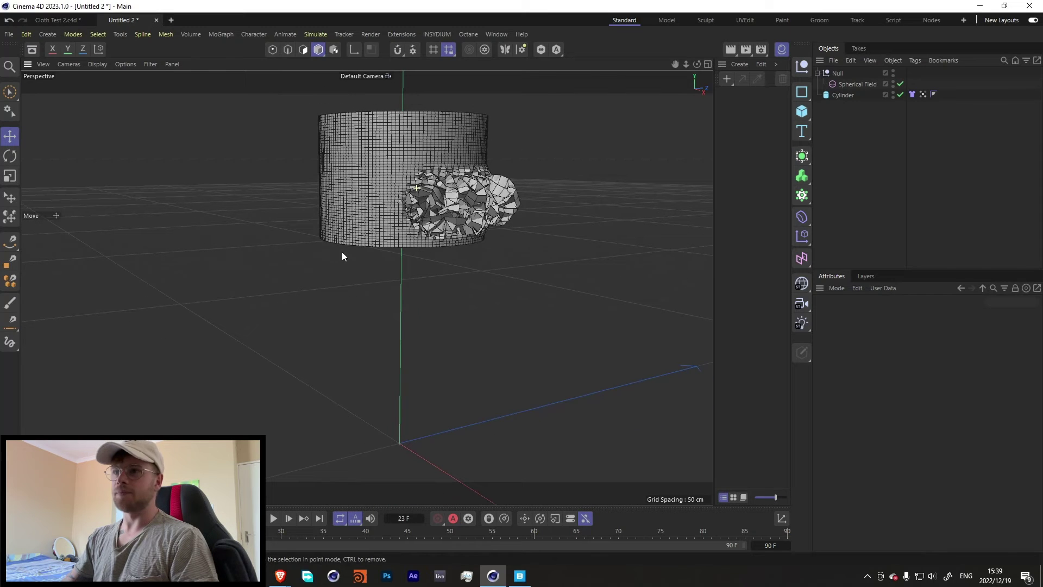
Set the cloth's Bendiness to 9999 and its Stretchiness to 5000.
click(912, 94)
double_click(907, 353)
text(9999)
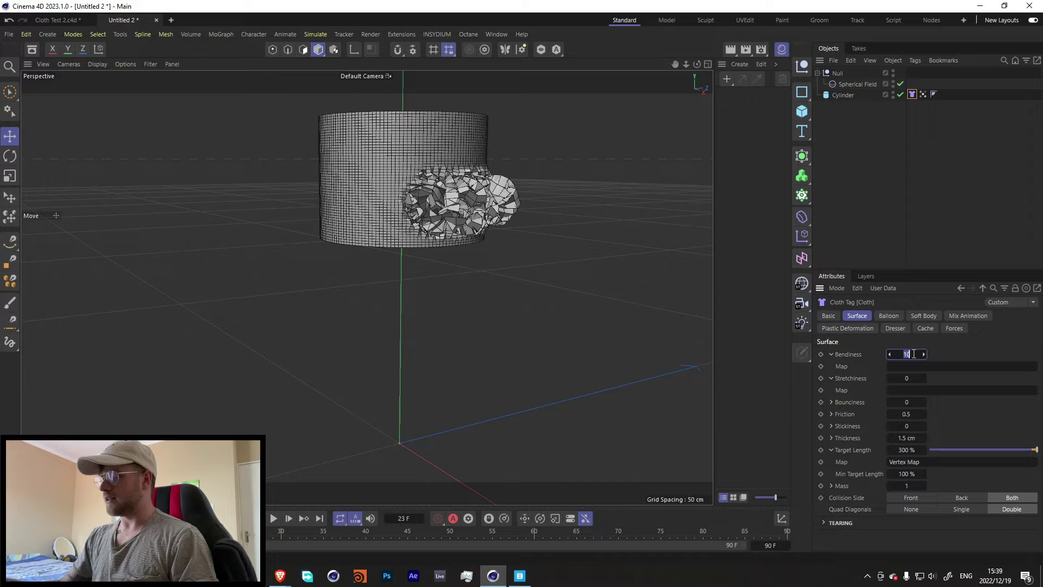
key(Tab)
text(5000)
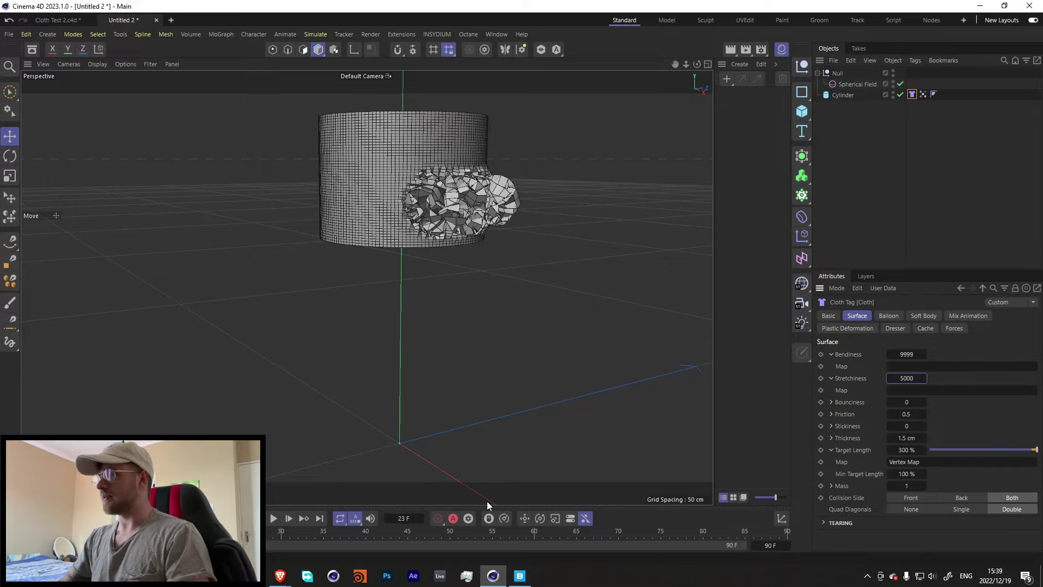
key(Return)
Extend the animation's end to frame 150 and play the cloth simulation to check the result.
click(273, 519)
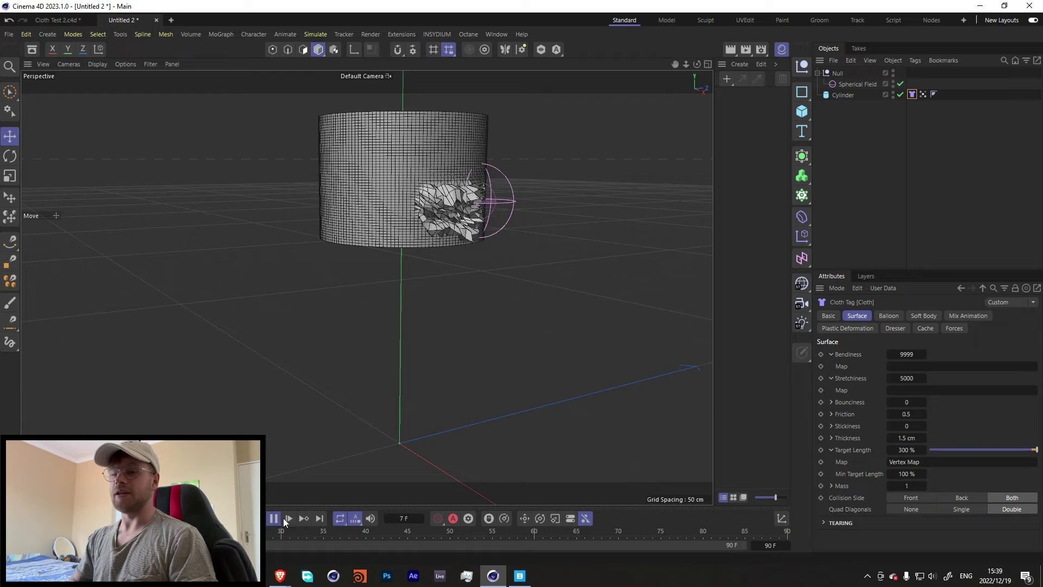
click(782, 545)
text(150)
key(Return)
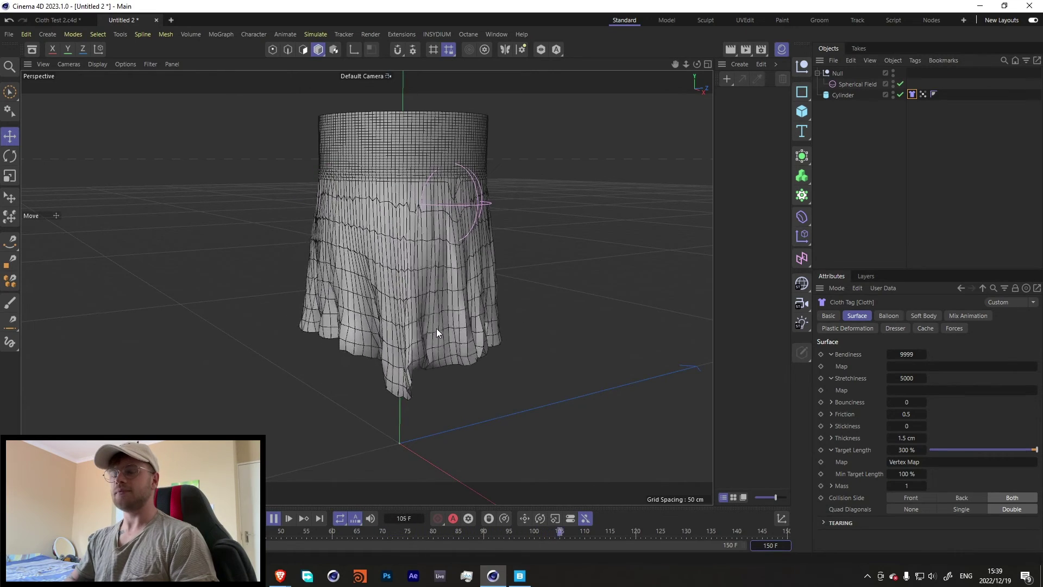
click(274, 518)
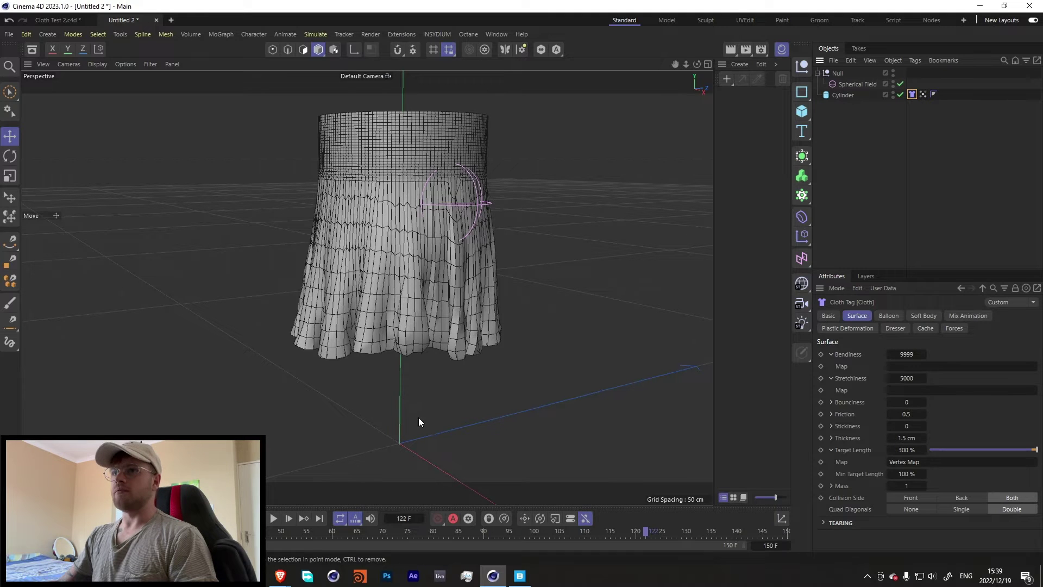
Set the cloth's Bendiness to 99999 and its Stretchiness to 50000.
click(906, 354)
text(9)
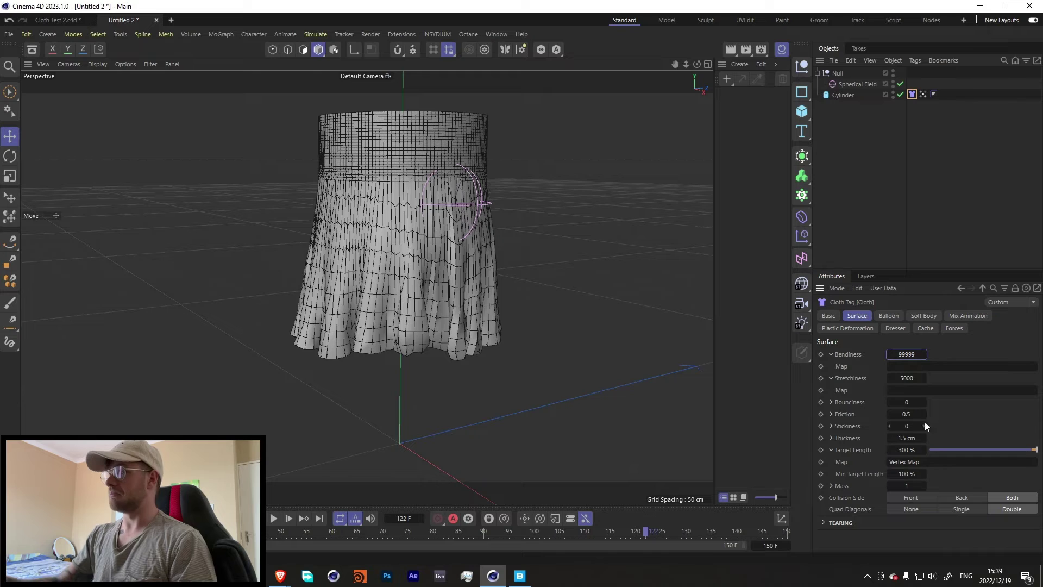
click(915, 379)
text(0)
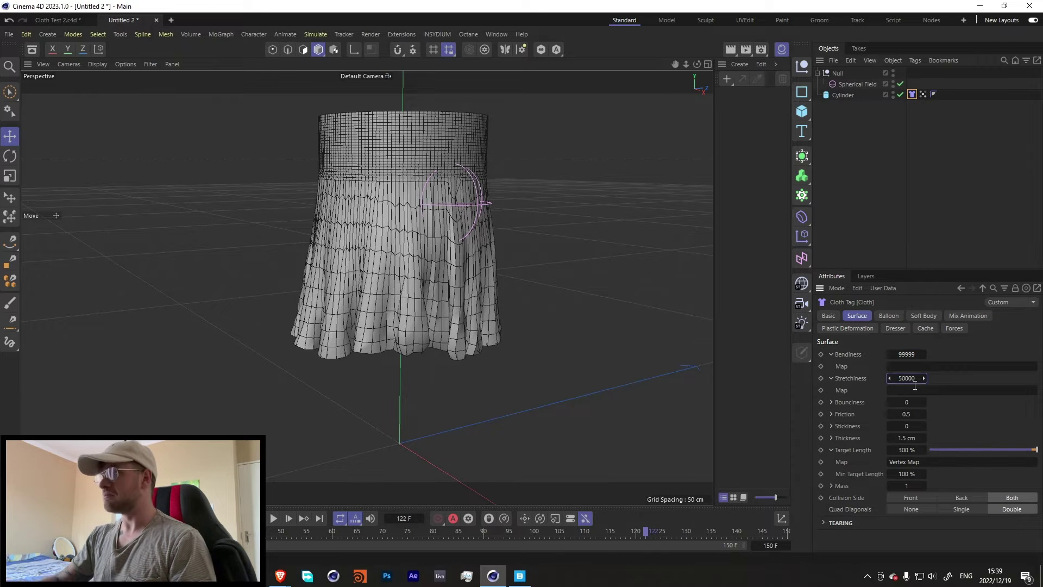
key(Return)
Play the simulation from the start and examine how far the cloth stretches below the cylinder.
key(shift+f)
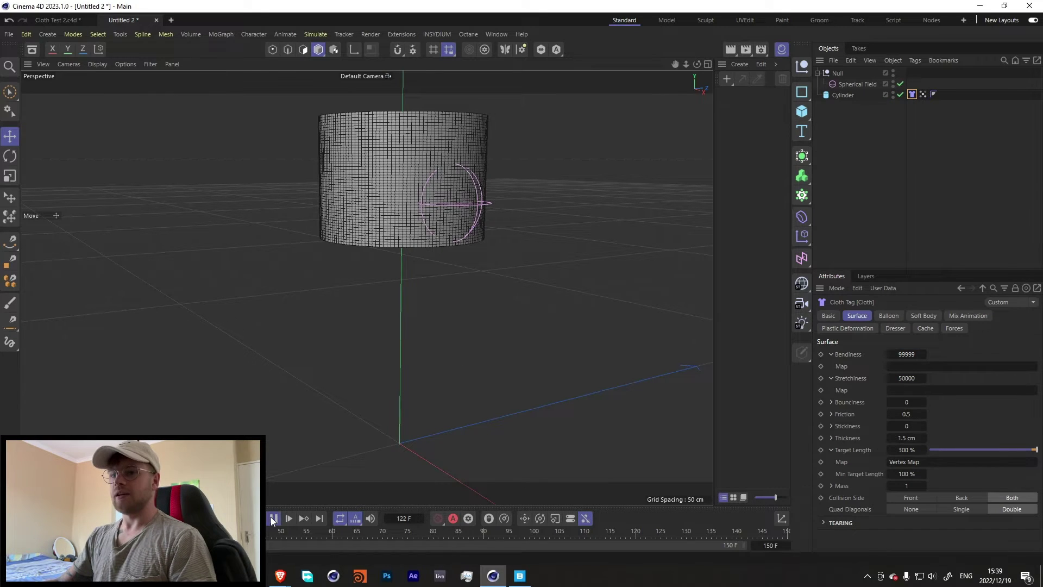
click(273, 518)
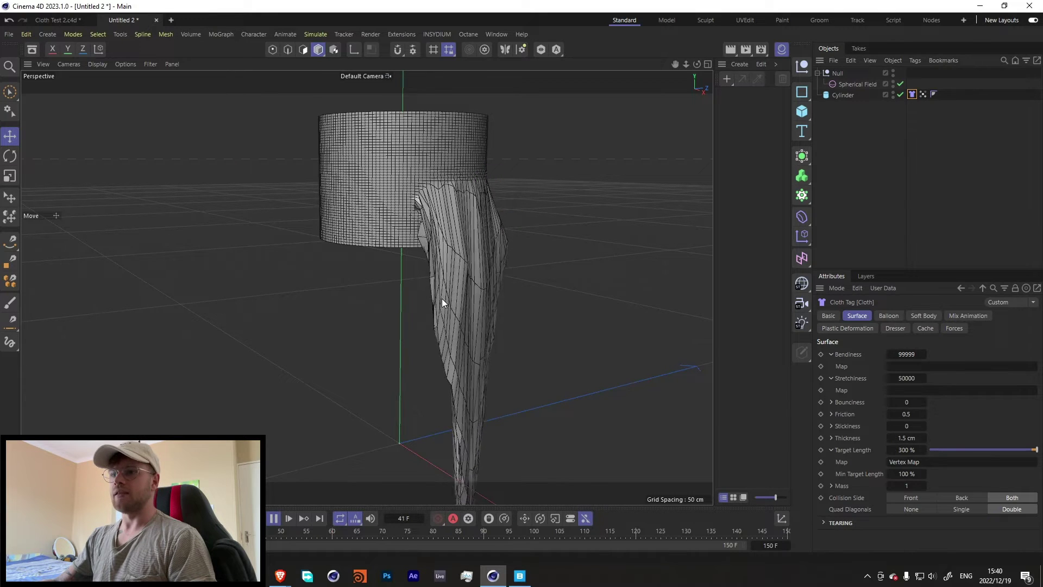
scroll(390, 329, down, 5)
alt+drag(400, 272, 367, 263)
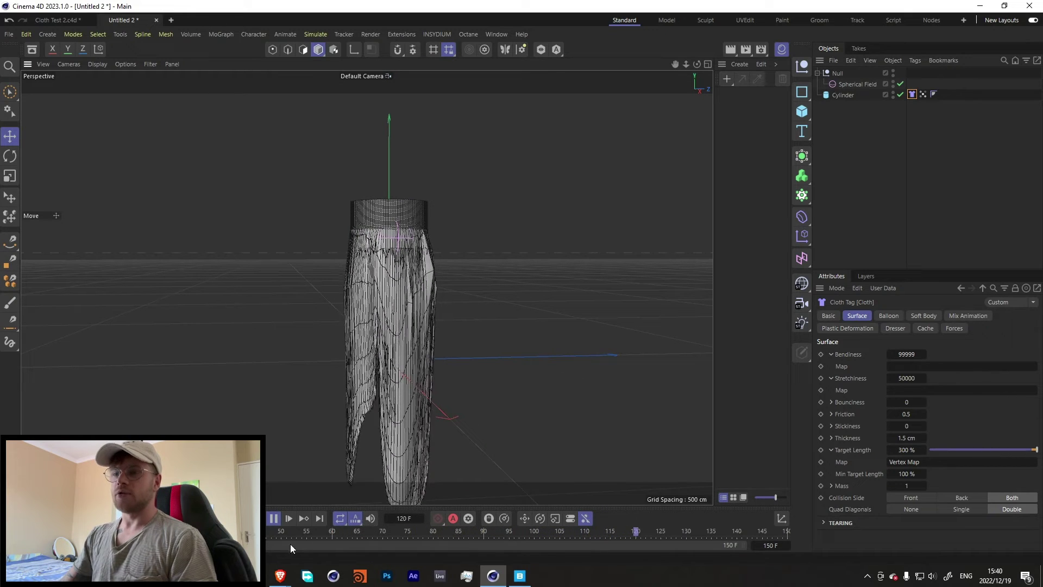
click(273, 519)
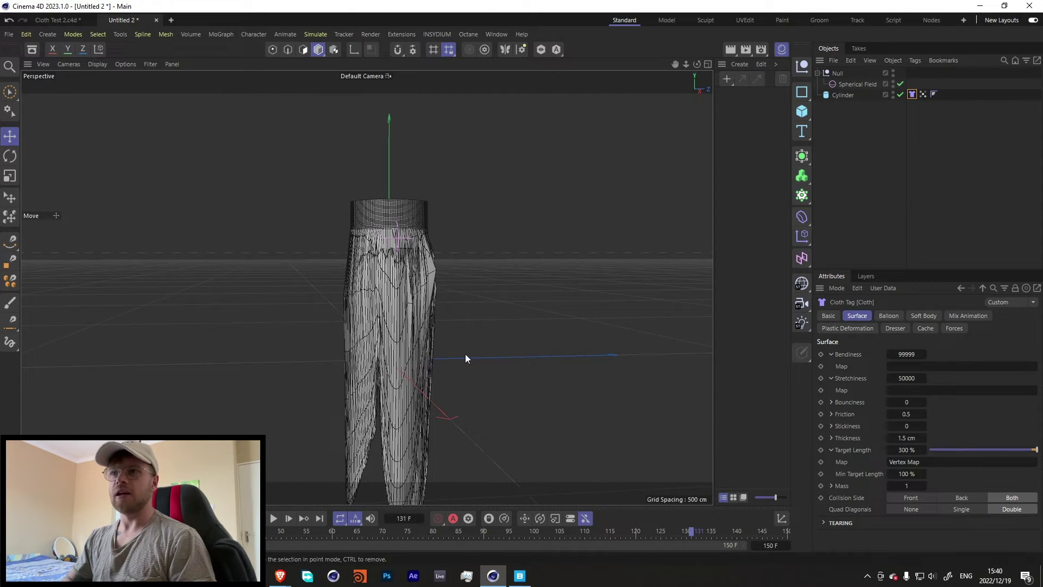
Enable Balloon on the Cloth tag and play the simulation to check its effect.
click(890, 316)
click(877, 354)
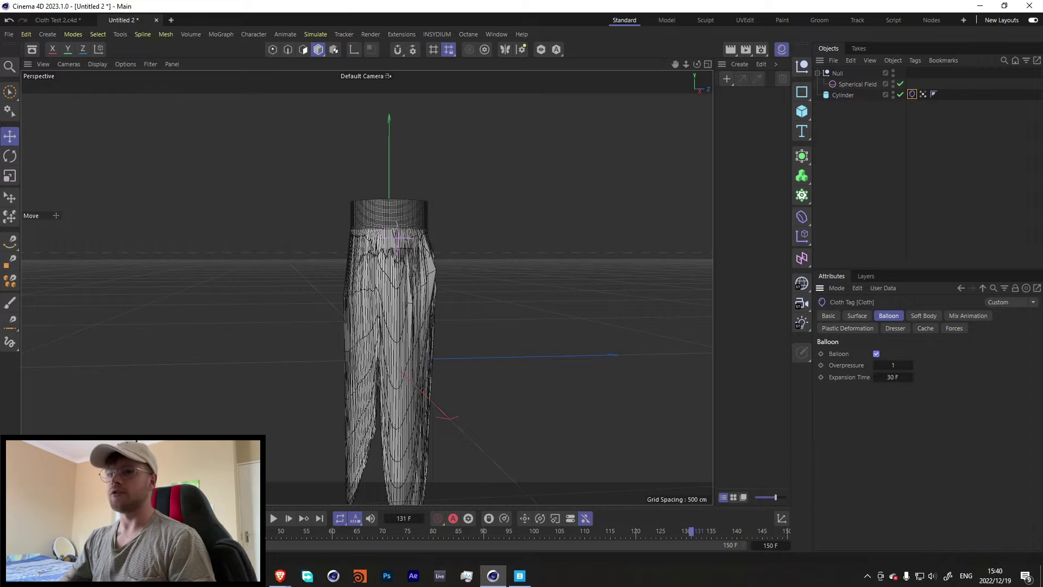
click(273, 518)
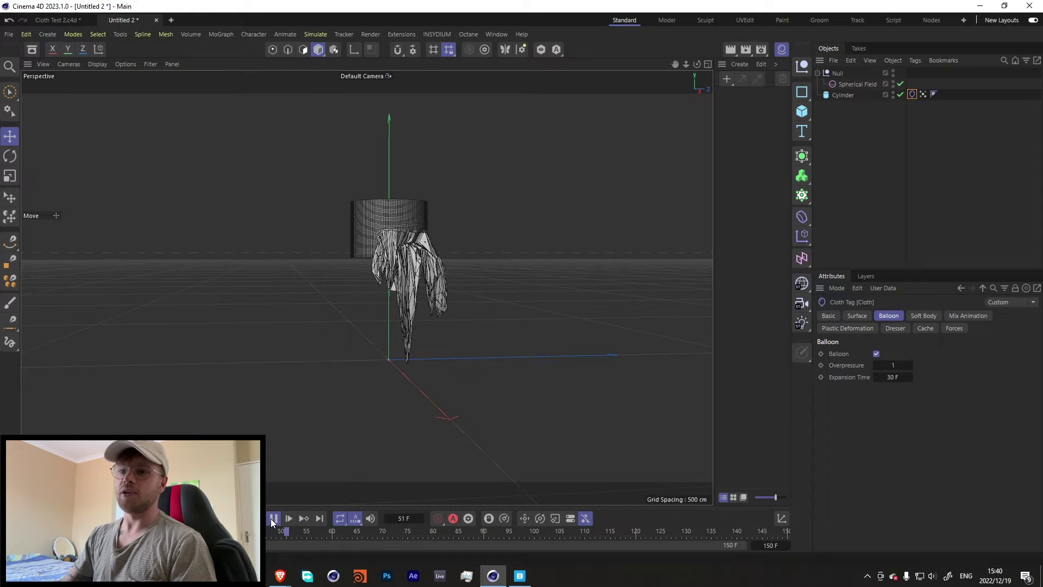
key(F8)
scroll(384, 242, up, 3)
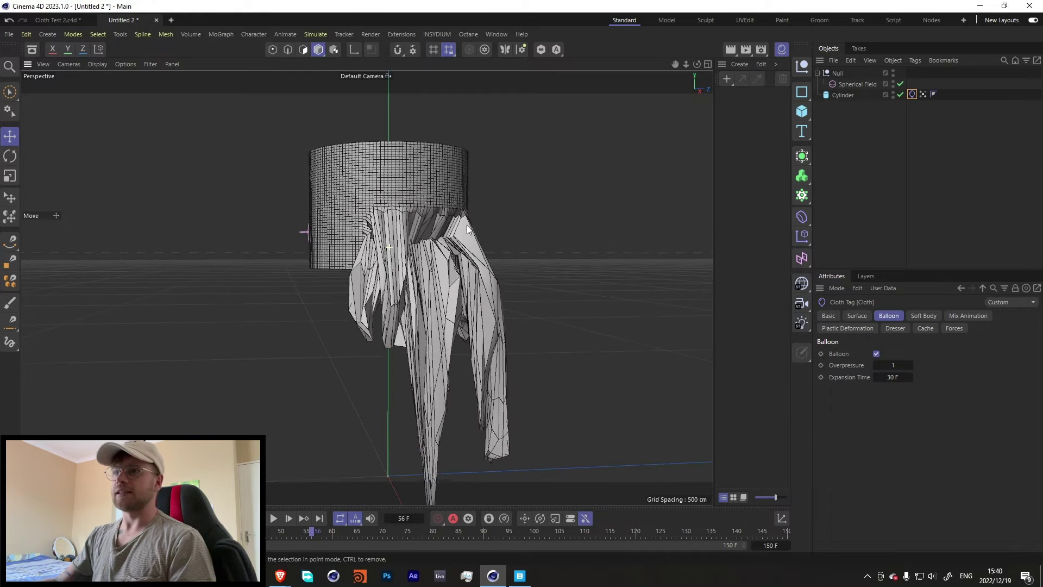
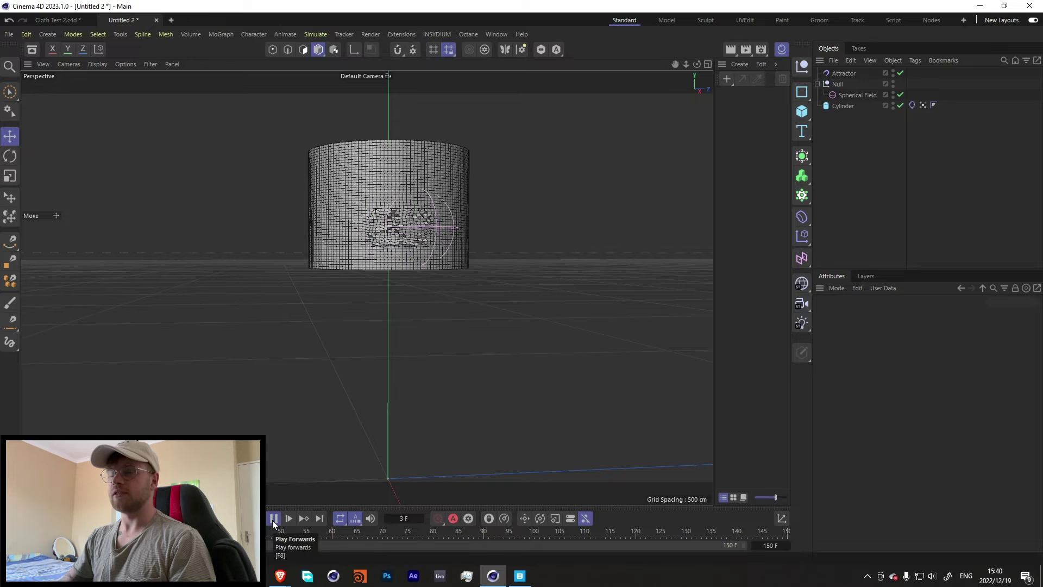
Set the Attractor's strength to -200 and replay the simulation from the start.
click(851, 74)
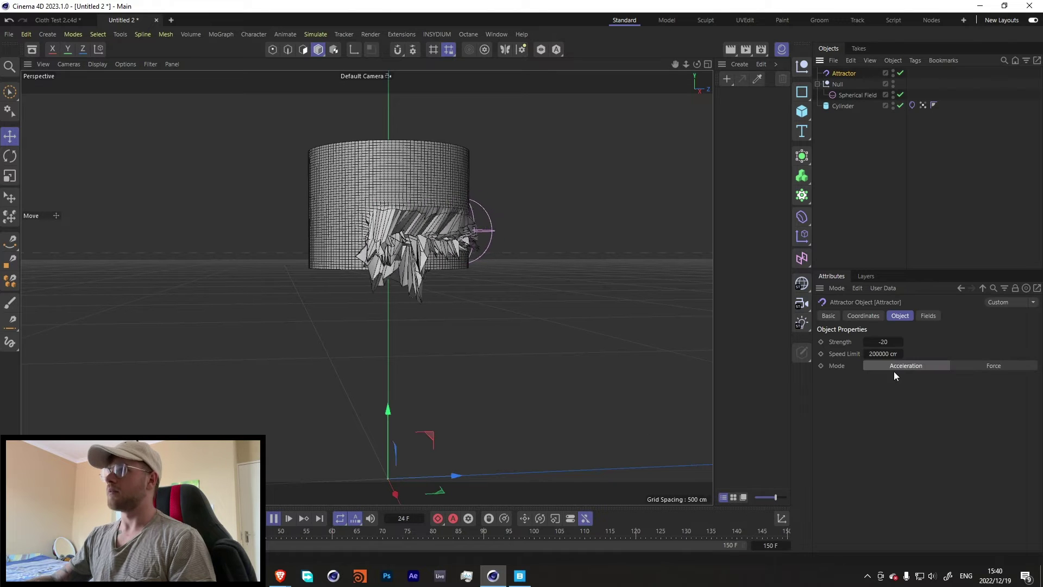
click(892, 342)
text(-200)
key(Return)
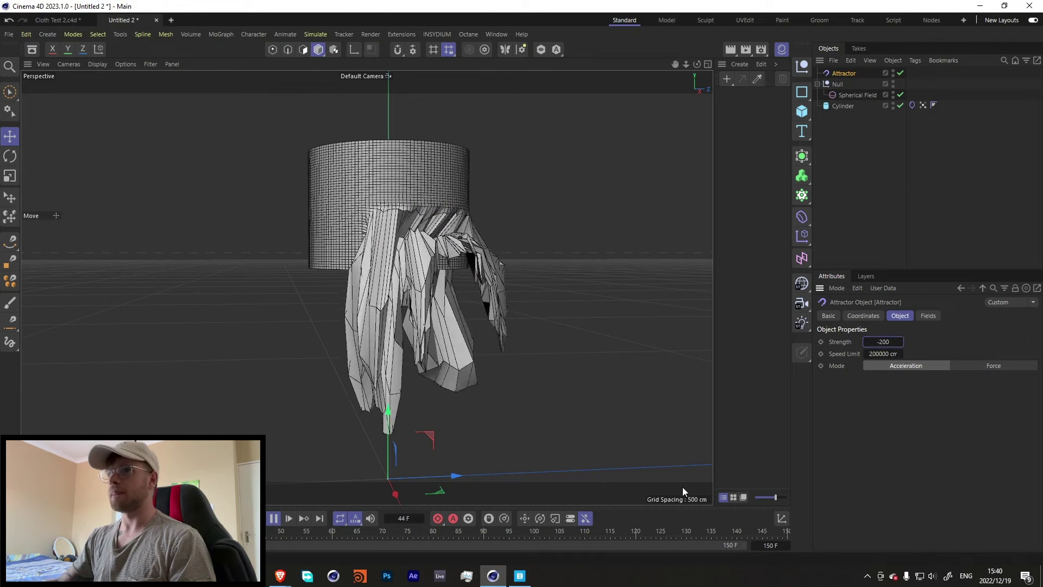
click(212, 519)
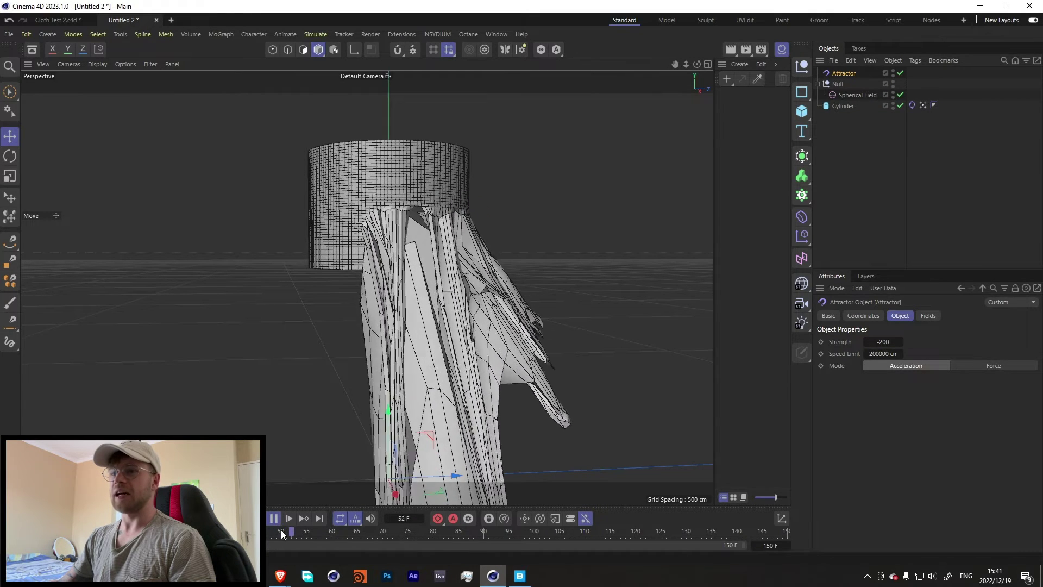
Set the project simulation's Smoothing Iterations to 3 and replay the simulation from the start.
click(275, 524)
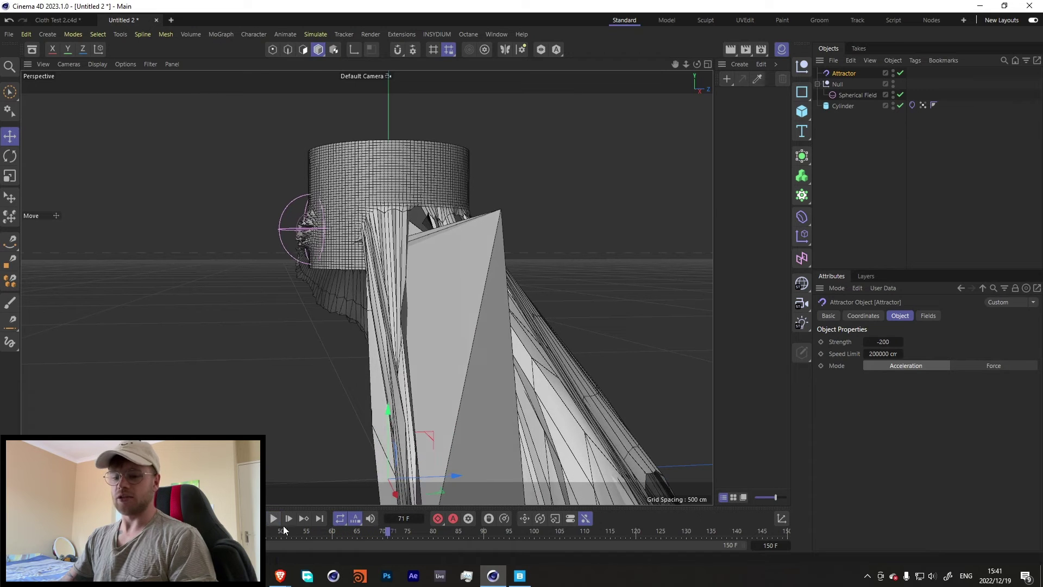
key(ctrl+d)
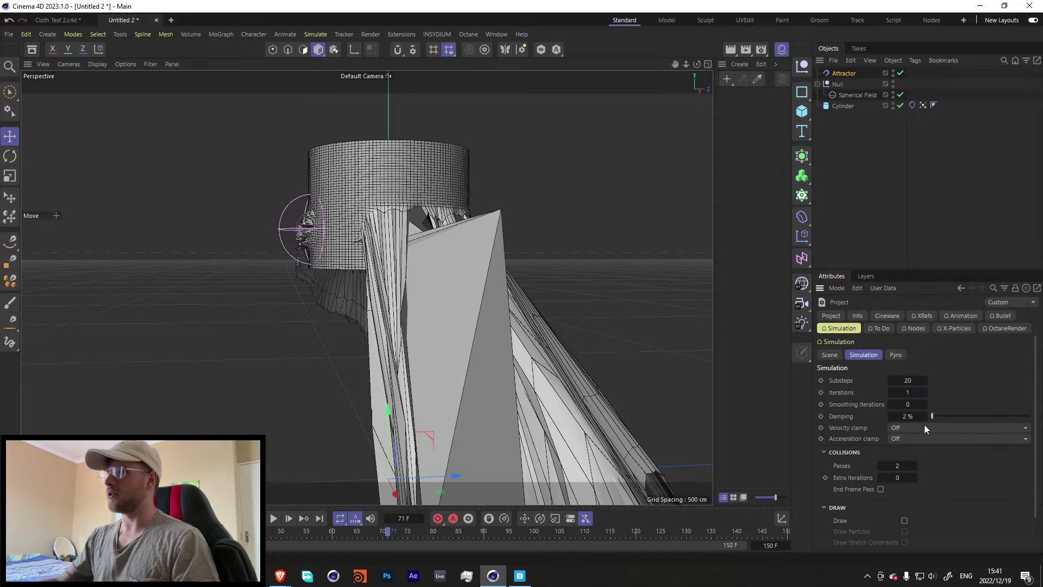
click(925, 405)
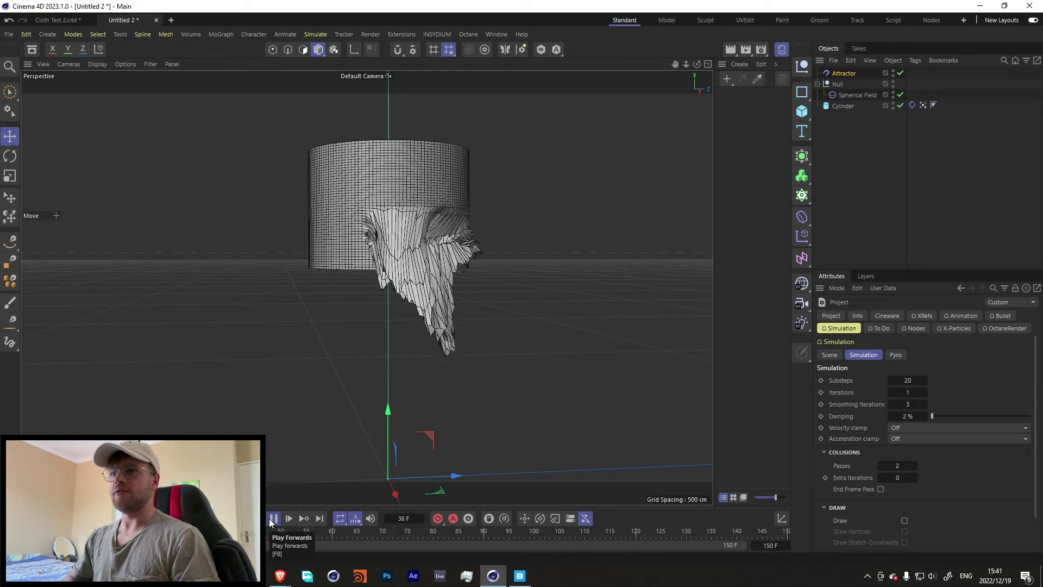
click(273, 520)
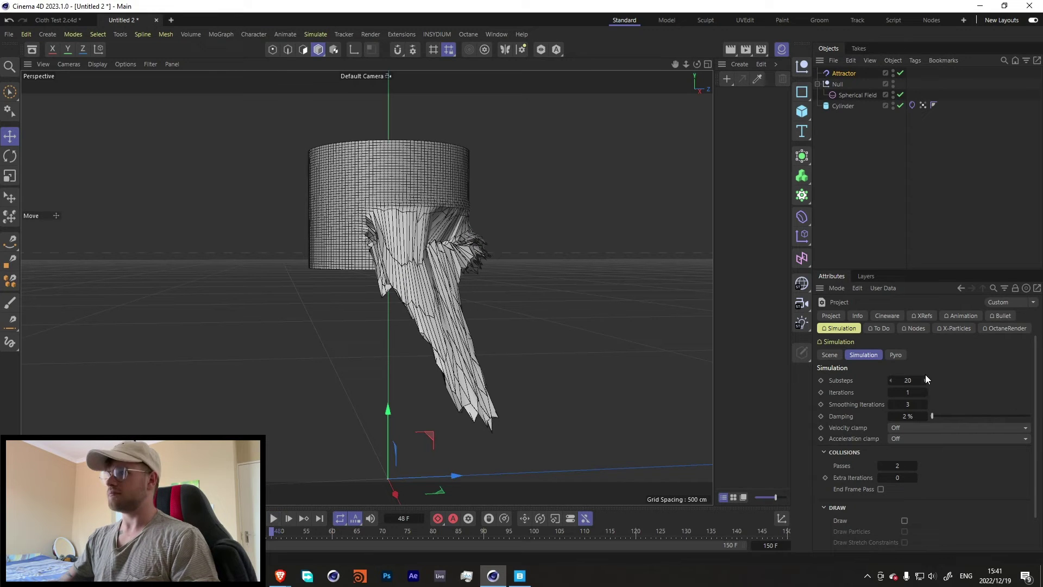
Raise the simulation's Substeps to 24 and replay the simulation to check the cloth.
click(925, 380)
click(925, 380)
click(924, 381)
click(273, 519)
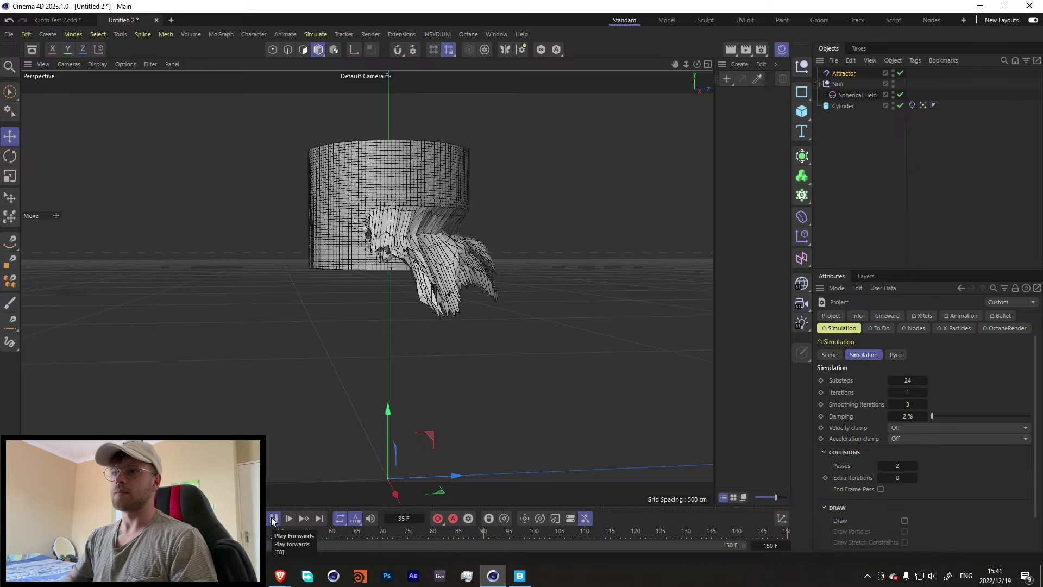
click(270, 520)
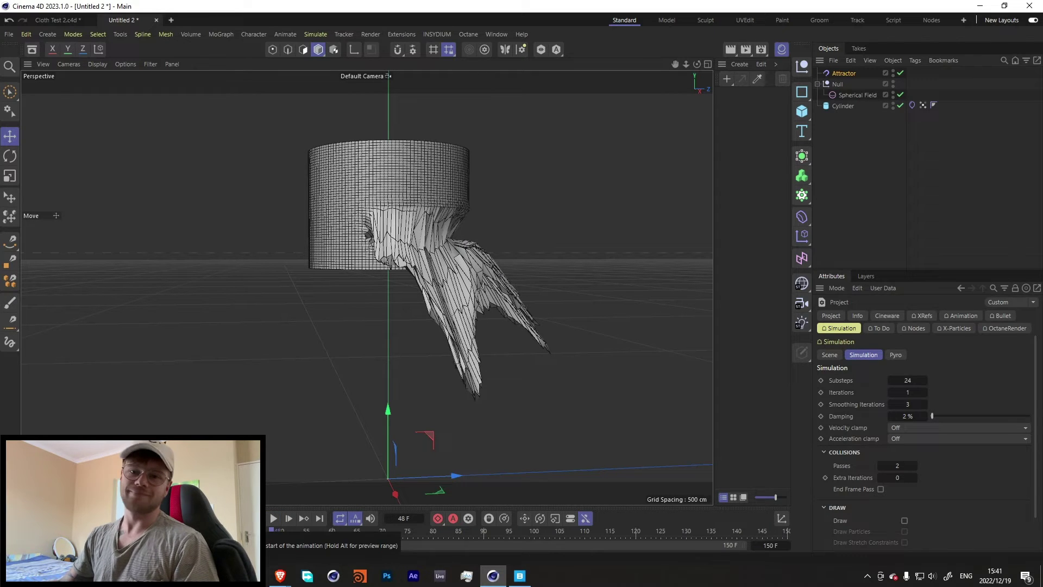
Move the Attractor straight up along the Y axis into the middle of the cylinder.
click(825, 74)
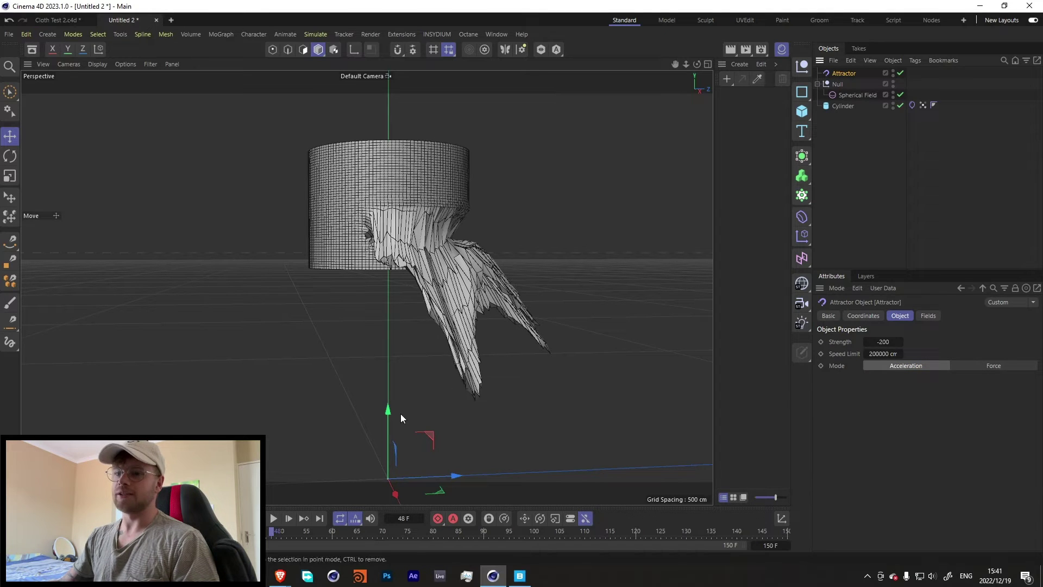
middle_click(357, 447)
middle_click(559, 461)
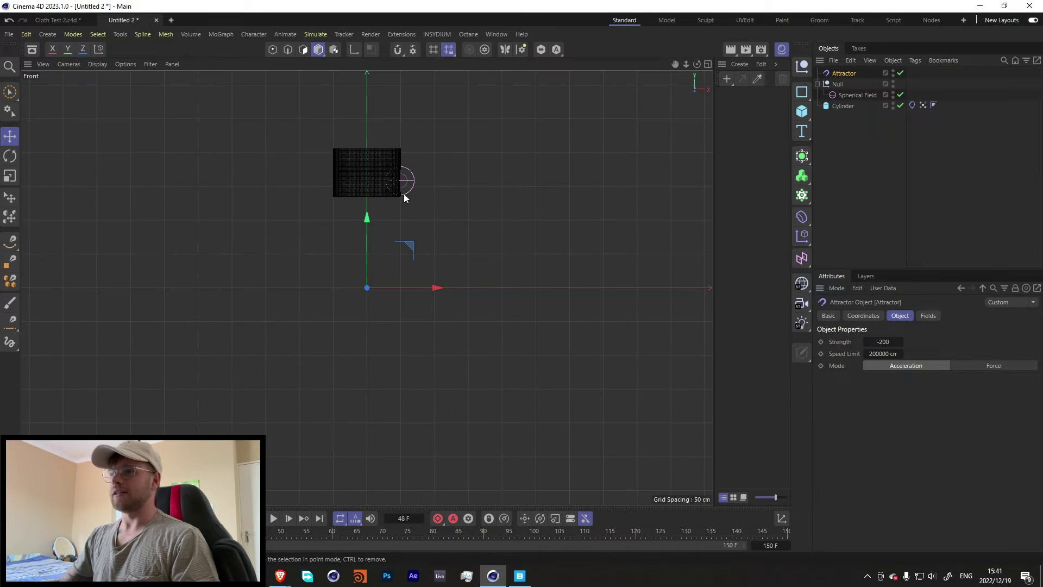
middle_click(367, 137)
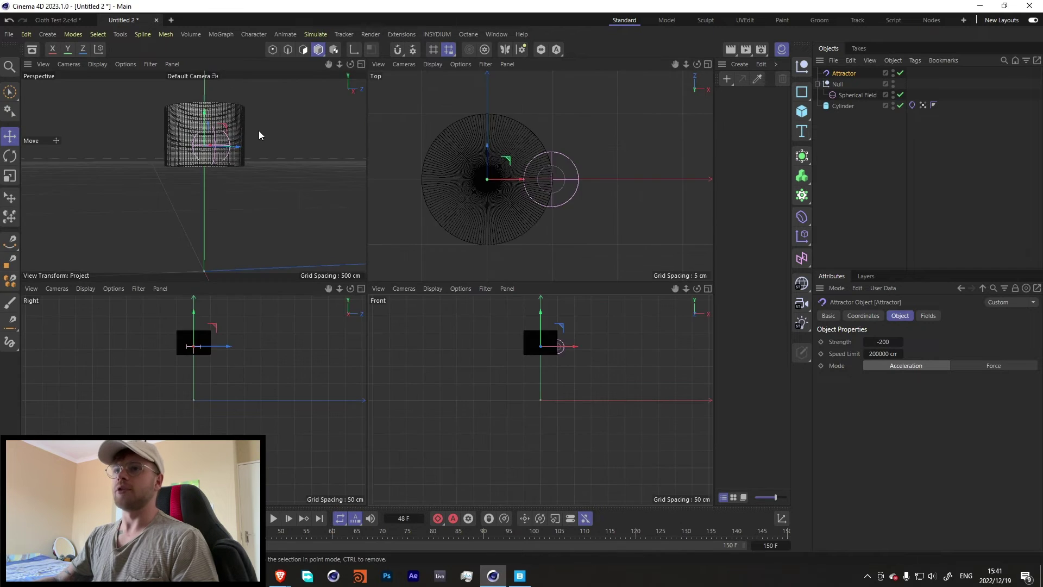
middle_click(280, 142)
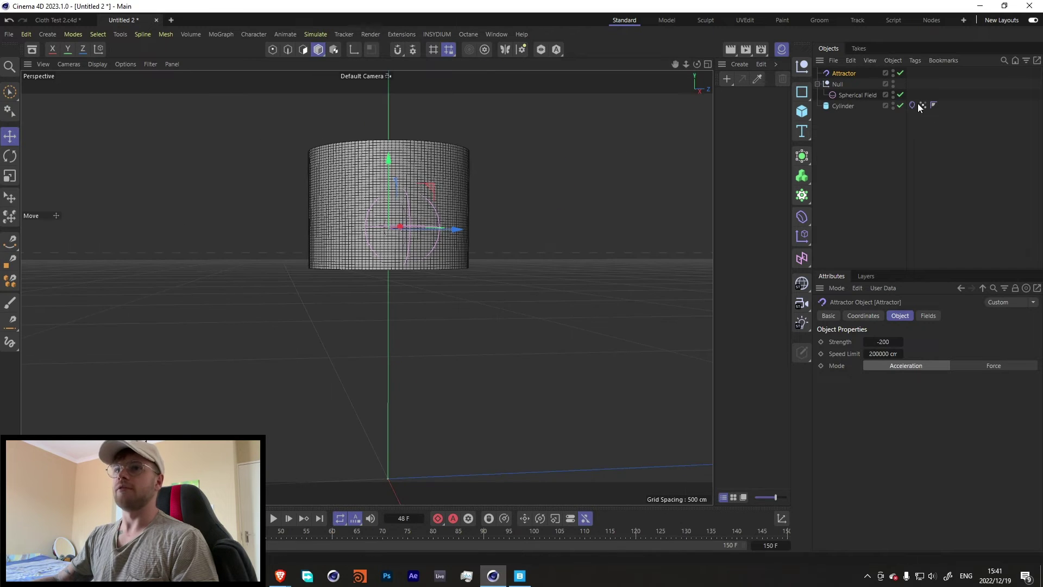
Set the Attractor's strength to -20 and replay the simulation.
click(891, 342)
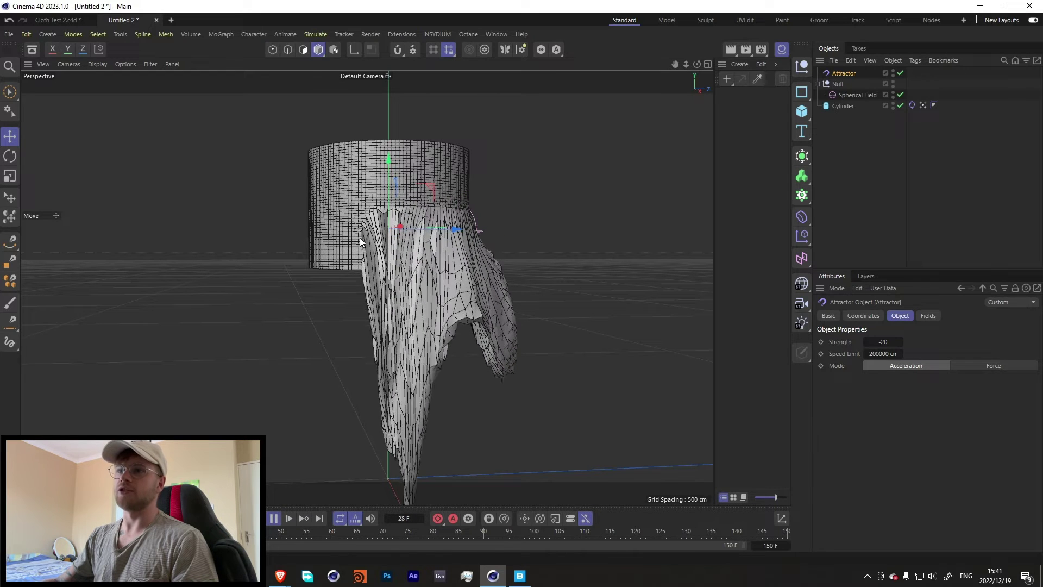
click(273, 519)
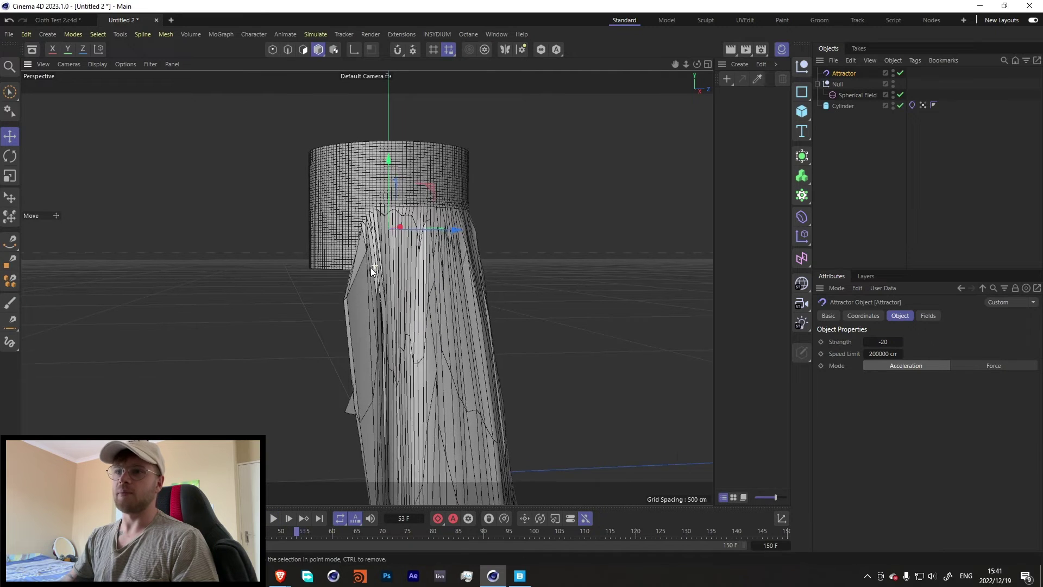
scroll(375, 265, down, 3)
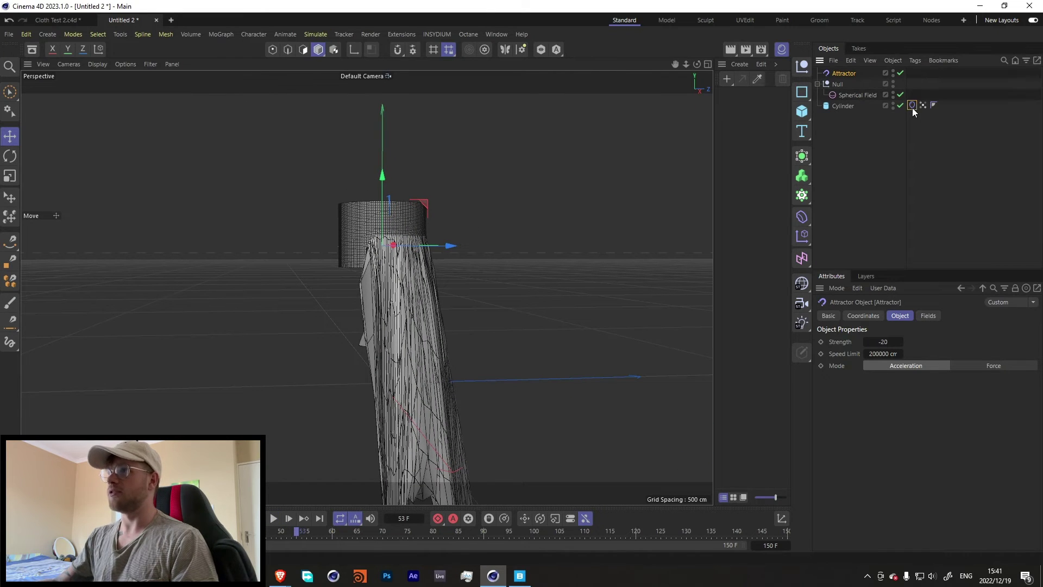
Turn off Balloon on the Cloth tag, disable the Attractor, and replay the simulation from the start.
click(912, 106)
click(888, 316)
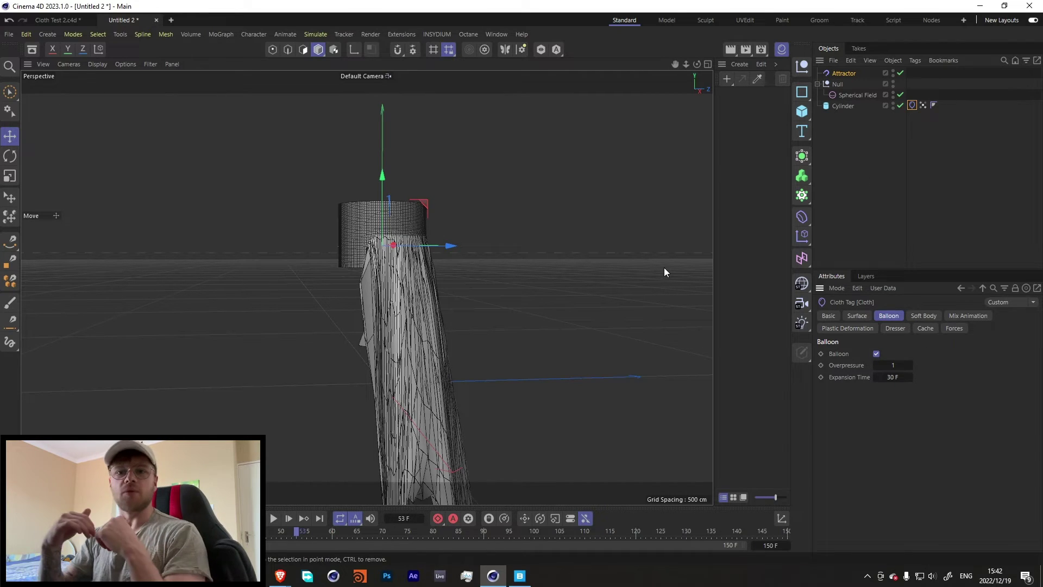
click(876, 354)
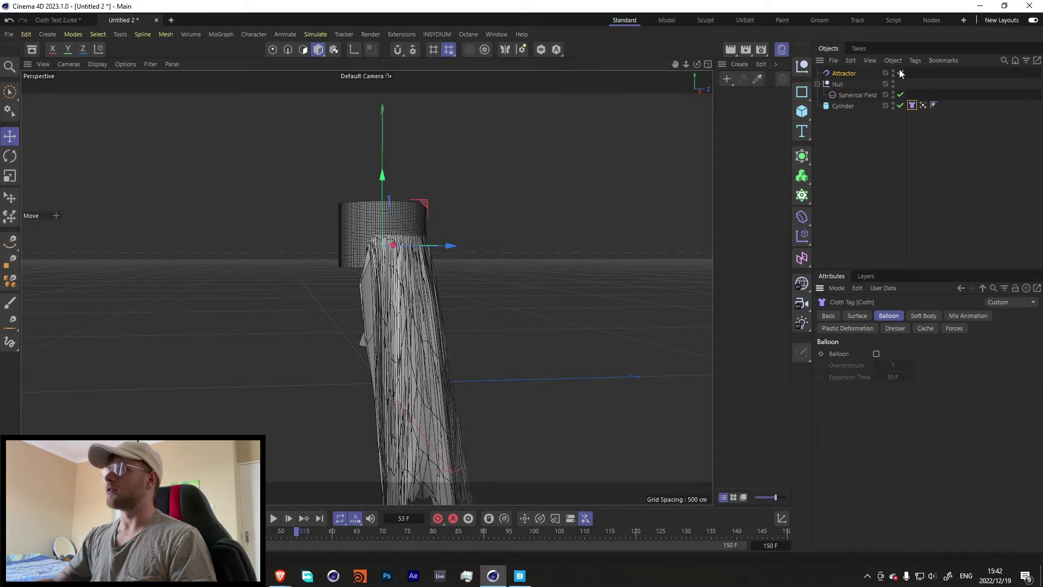
click(266, 523)
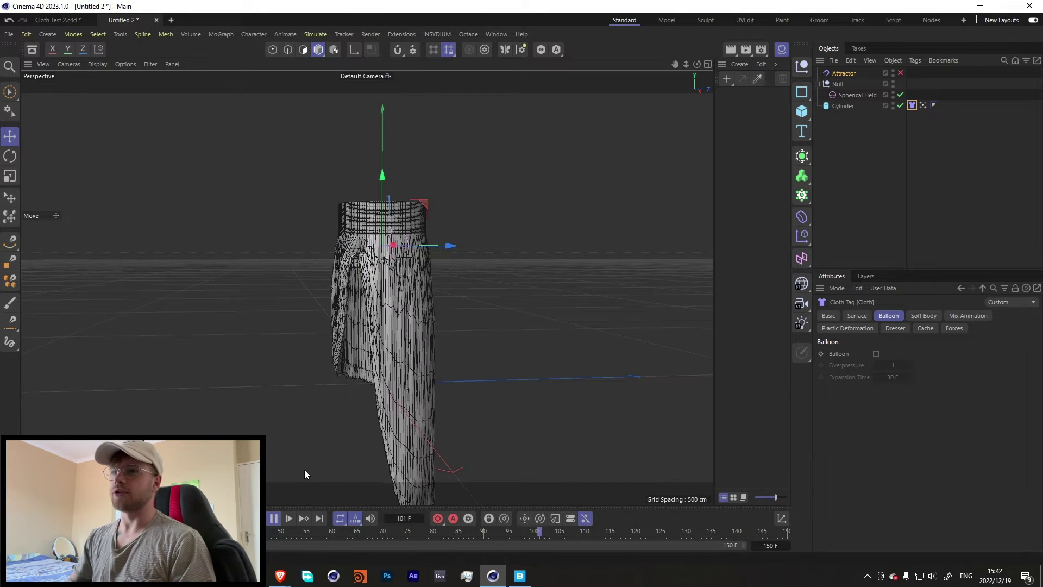
click(274, 518)
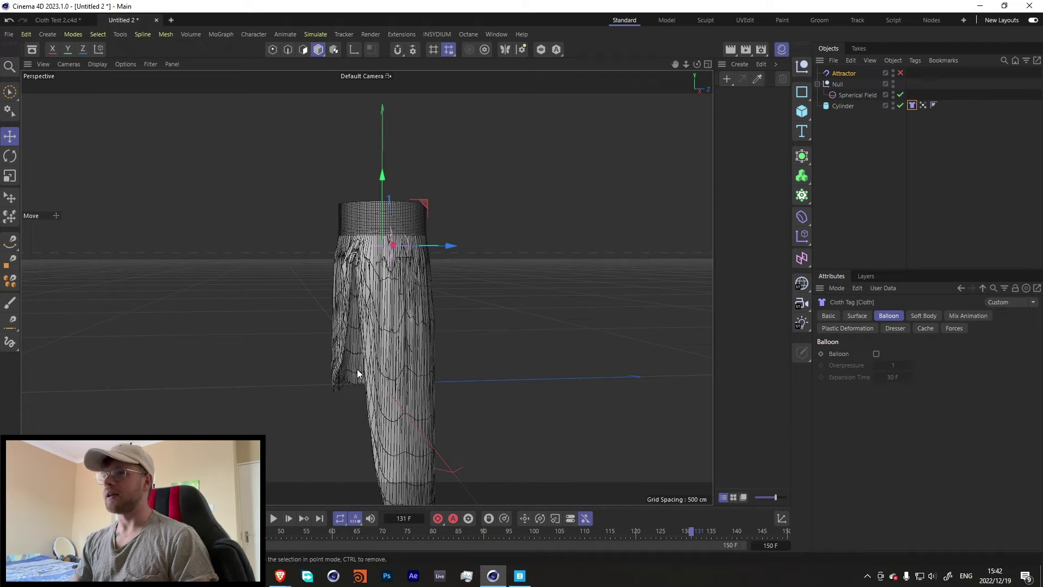
Add a Plane object to the scene and lower it slightly beneath the cylinder as a floor.
click(802, 111)
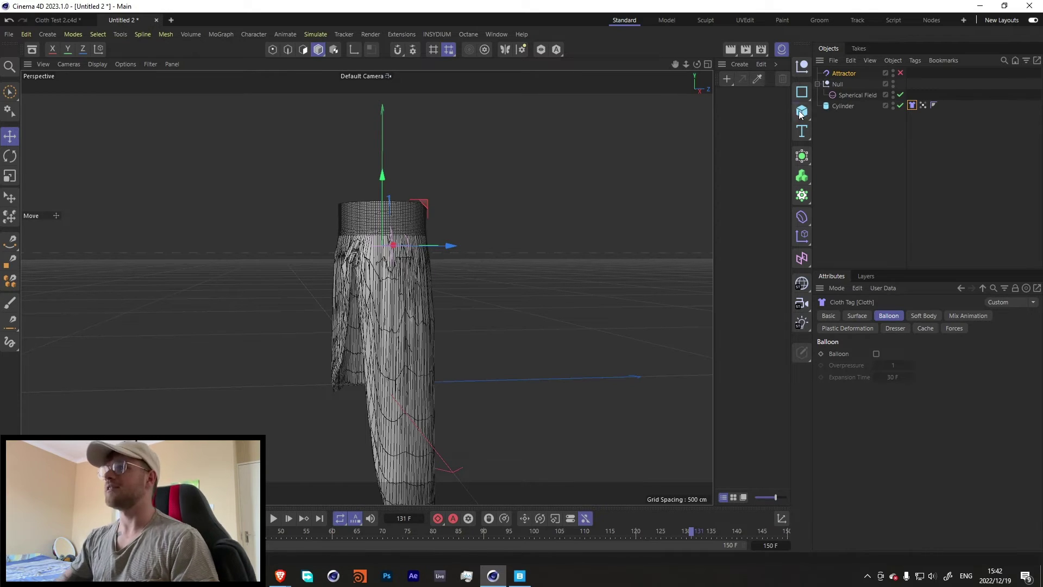
click(846, 148)
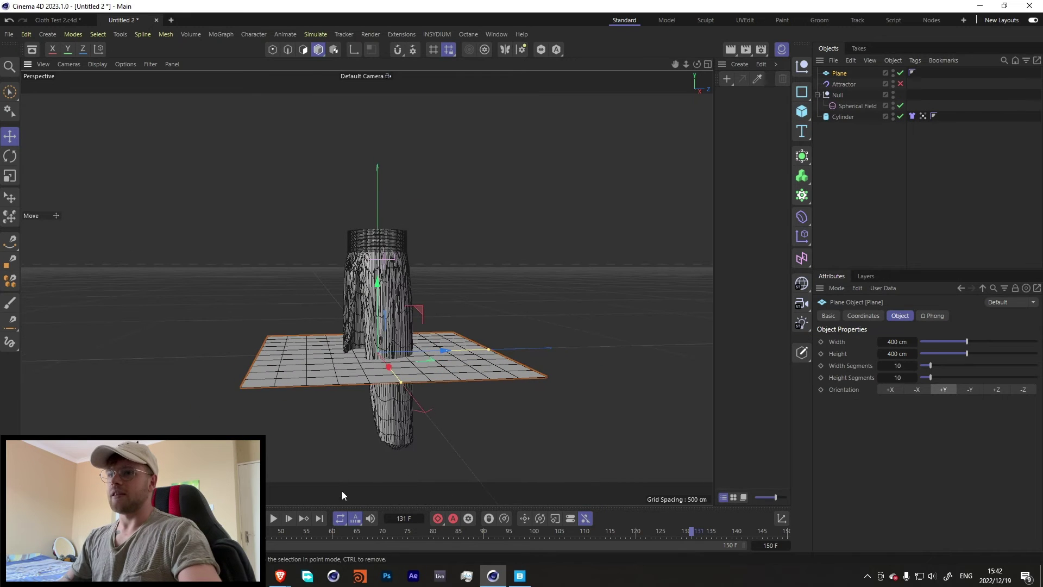
mouse_move(376, 287)
mouse_down()
mouse_move(380, 334)
mouse_move(377, 305)
mouse_up()
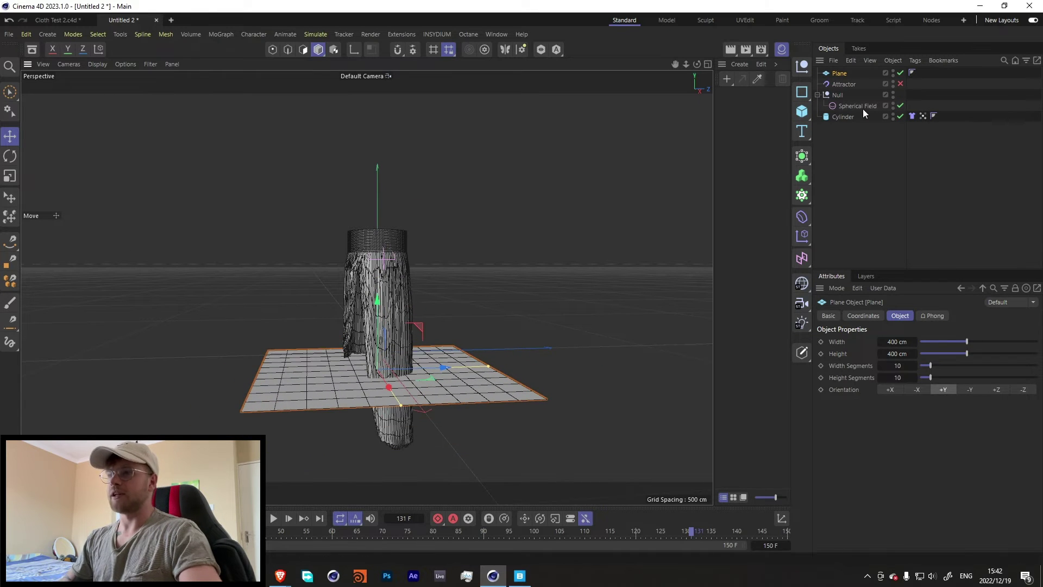
Add a Collider tag to the Plane.
right_click(836, 73)
mouse_move(851, 82)
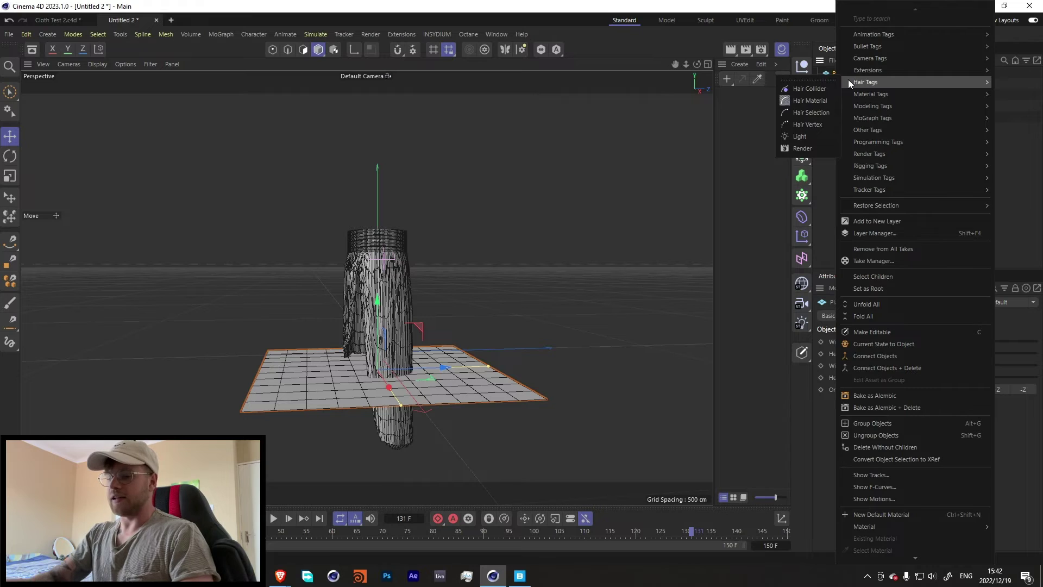
text(col)
click(1000, 81)
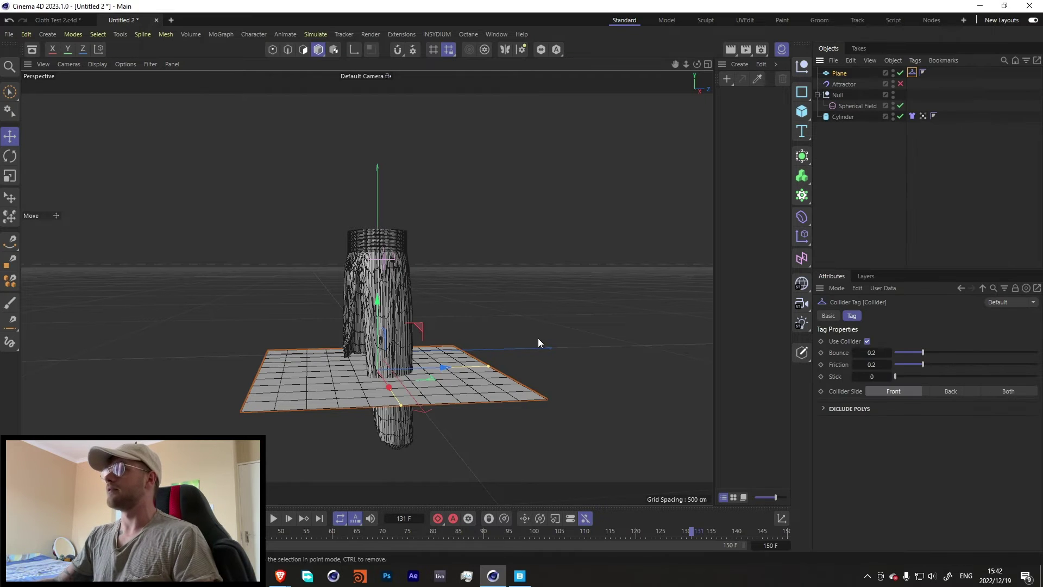
Enlarge the Plane in width and height, and replay the simulation to test the cloth against the floor.
drag(489, 365, 606, 362)
drag(401, 405, 419, 458)
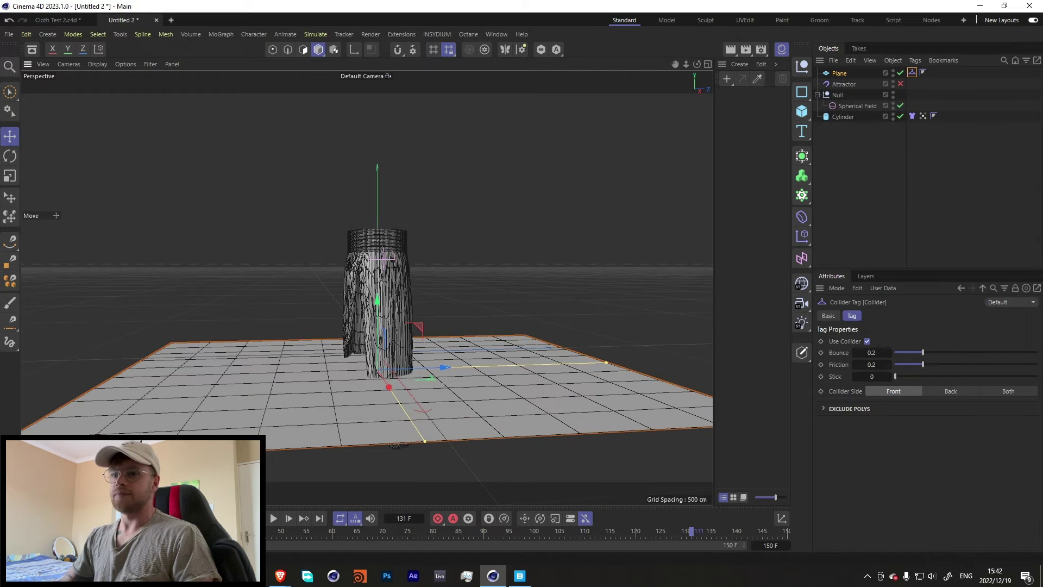
key(shift+f)
click(275, 519)
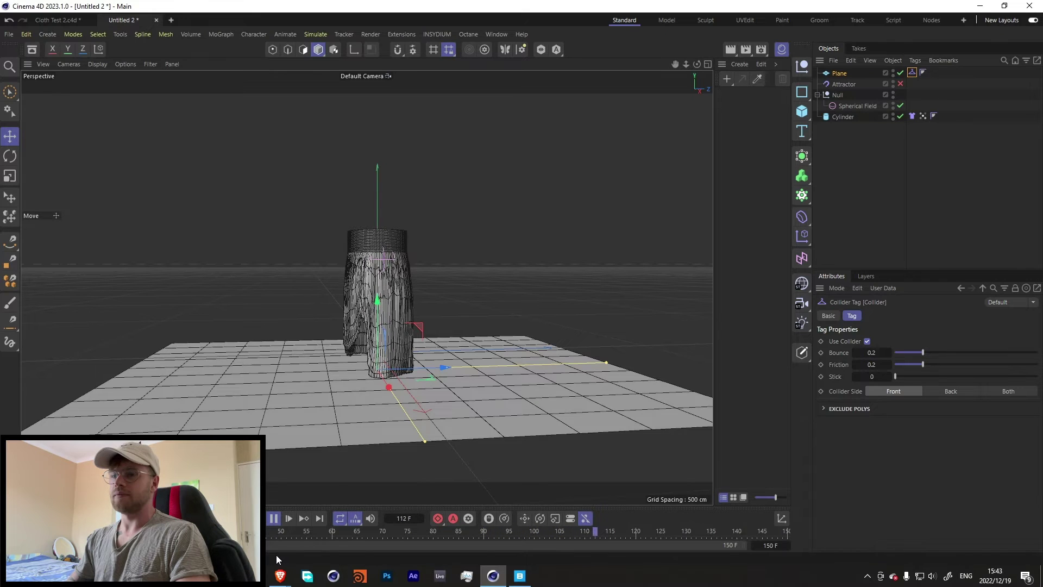
click(274, 517)
Re-enable the Attractor and replay the simulation with the floor from the start.
alt+drag(359, 359, 430, 293)
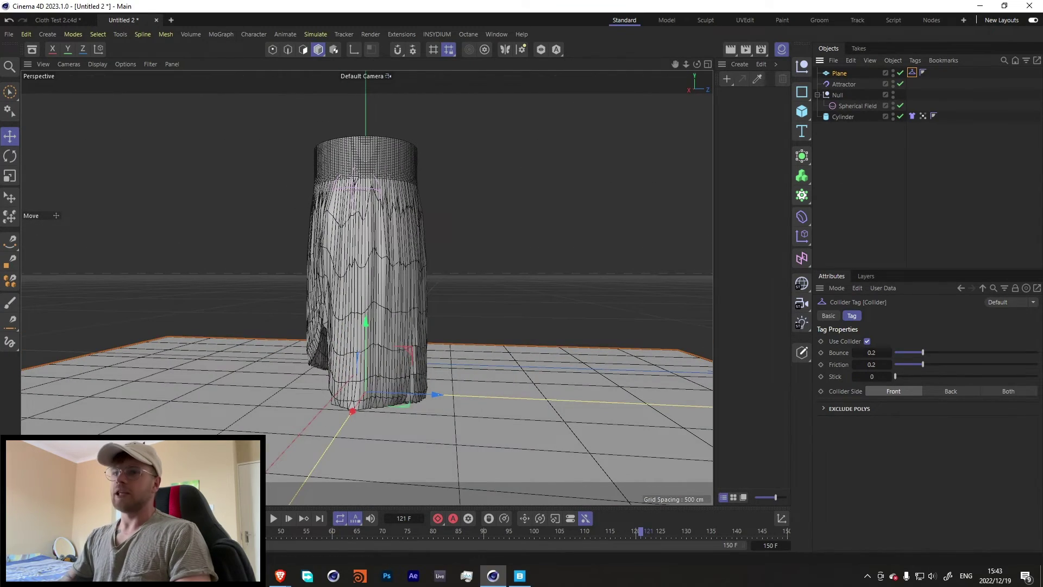
key(shift+f)
click(276, 519)
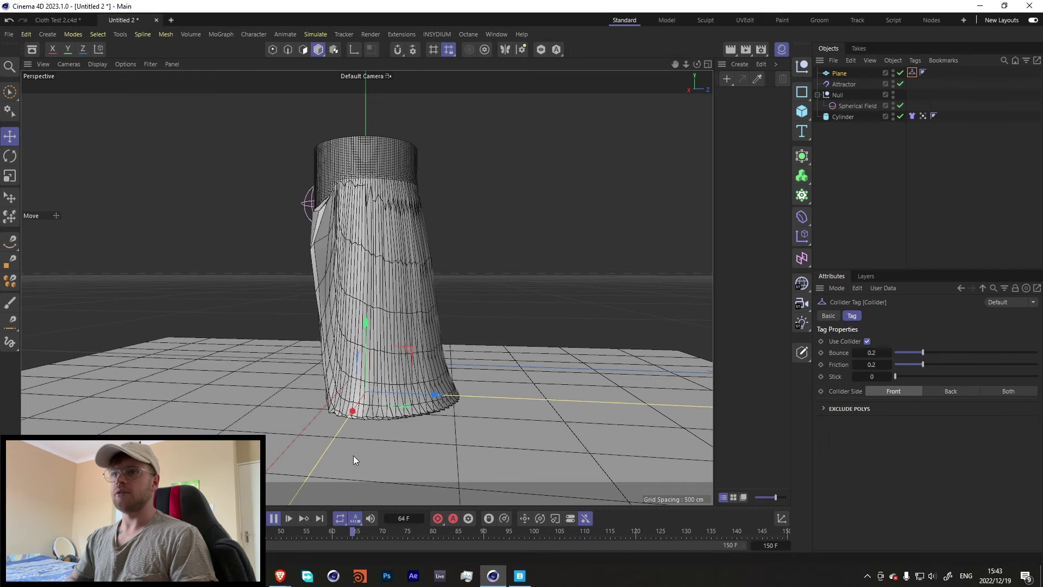
click(274, 519)
Examine the Cloth tag's Surface settings and the stretched polygons just below the cylinder's upper band.
click(913, 116)
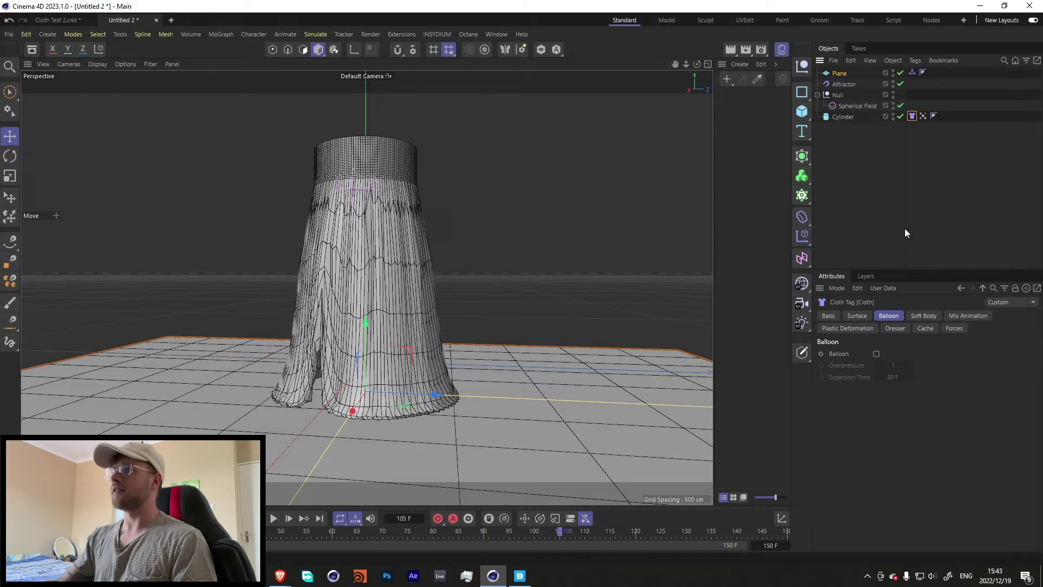
click(859, 315)
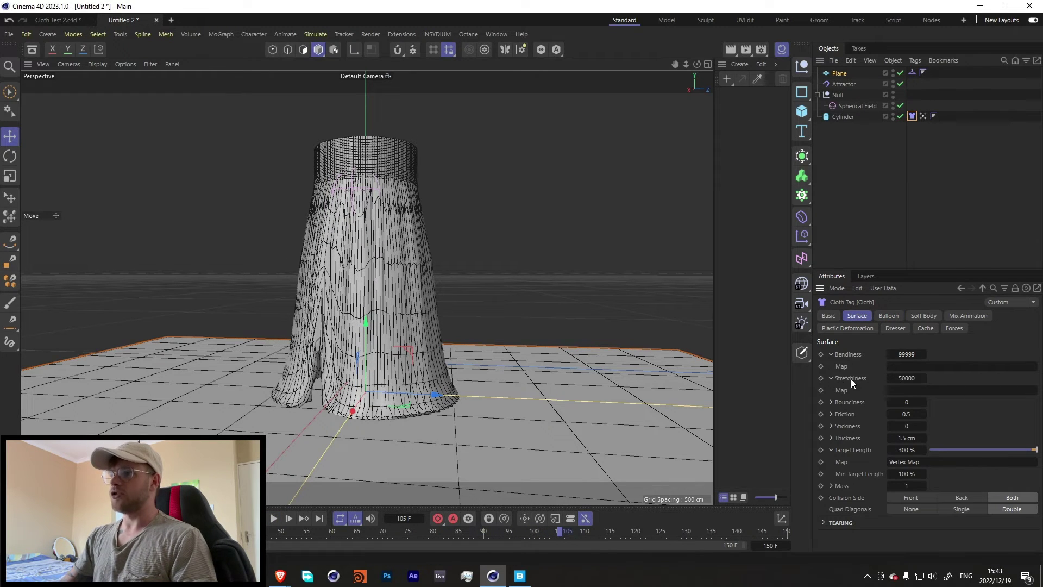
scroll(357, 175, up, 6)
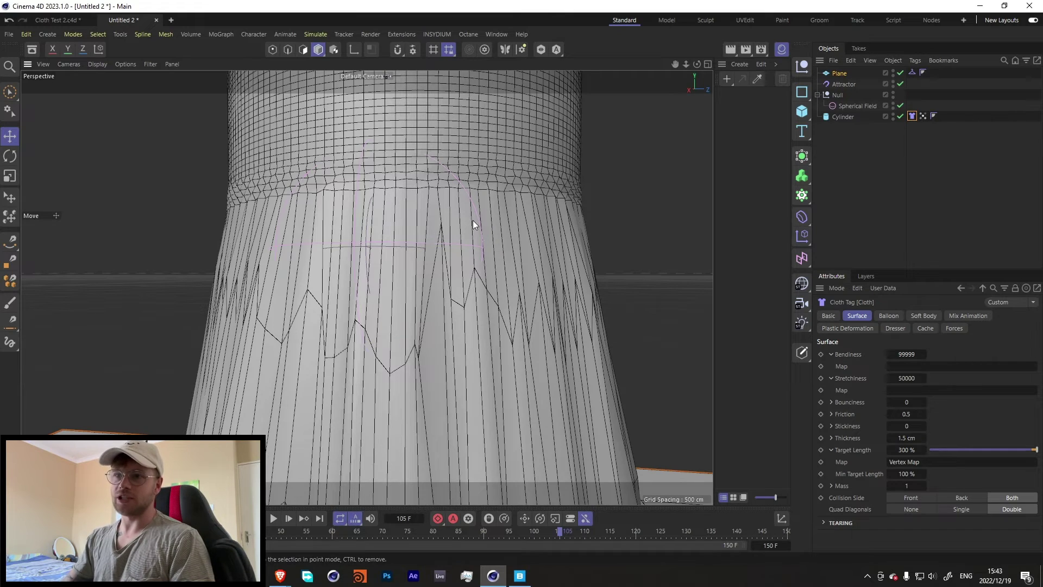
scroll(473, 225, down, 8)
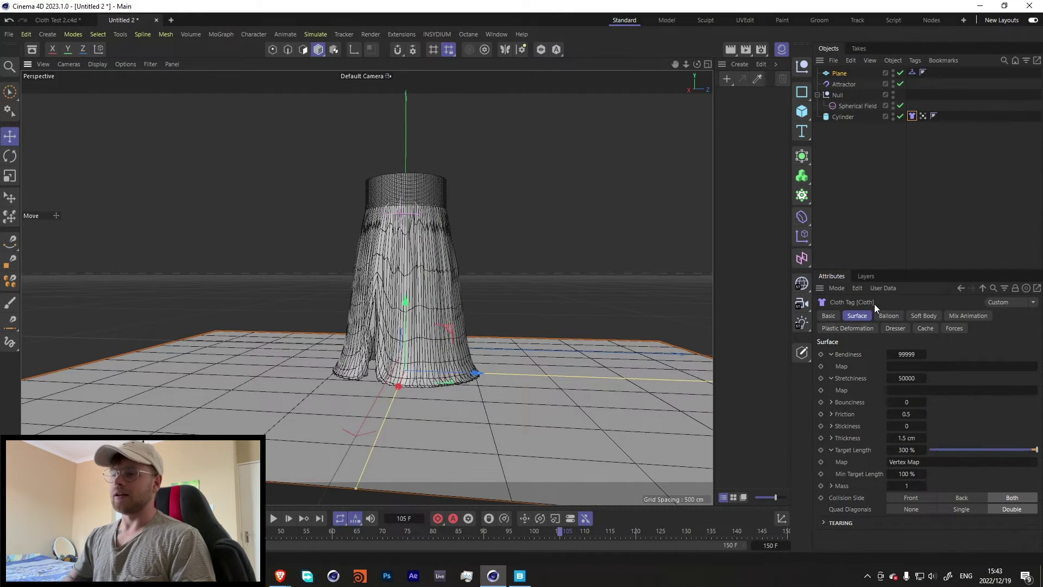
click(893, 136)
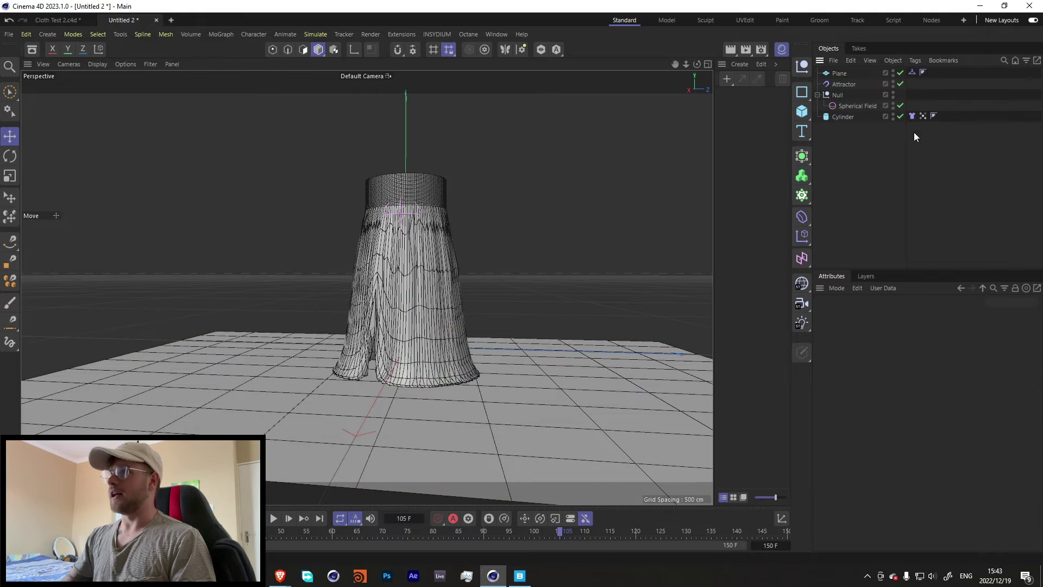
click(912, 116)
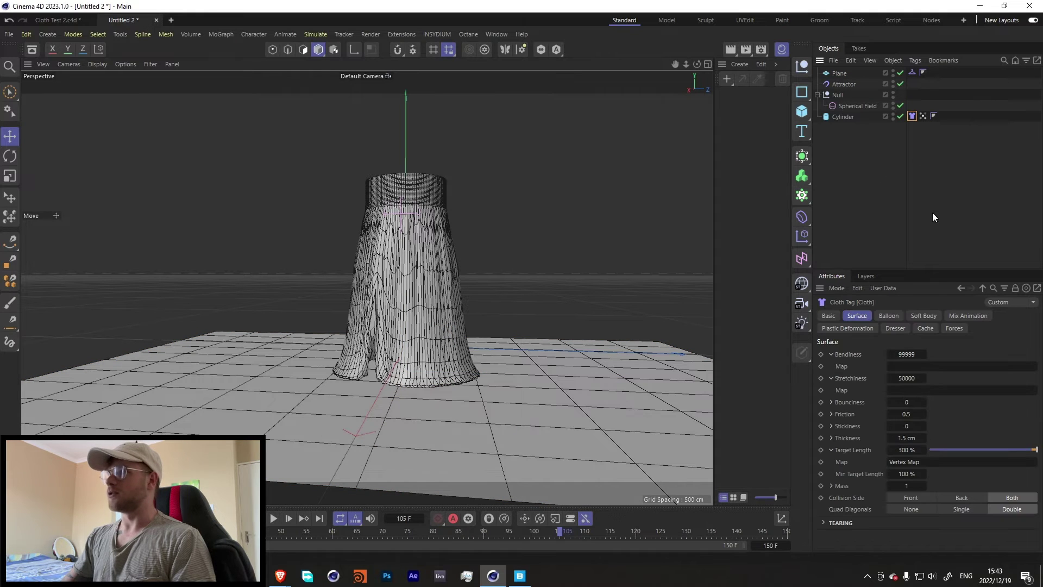
Increase the cylinder's height segments and set its rotation segments to 300, keeping the +Y orientation.
click(844, 116)
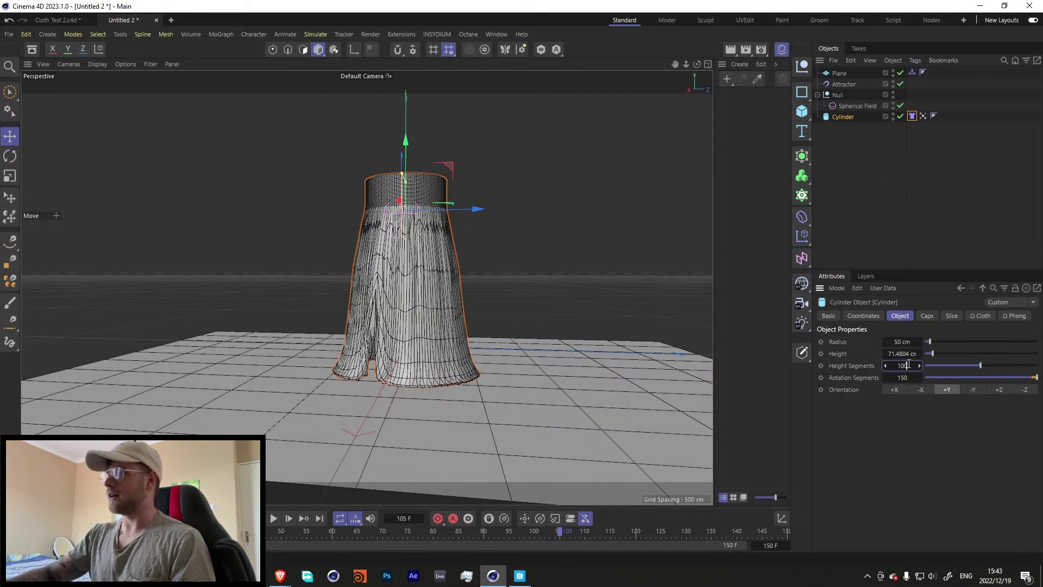
click(902, 389)
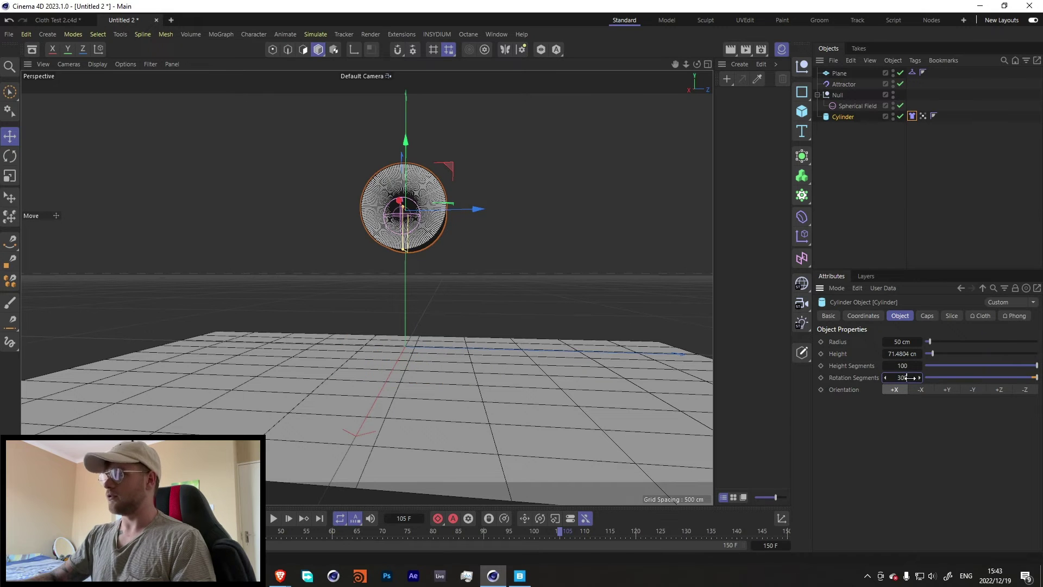
click(953, 390)
click(913, 217)
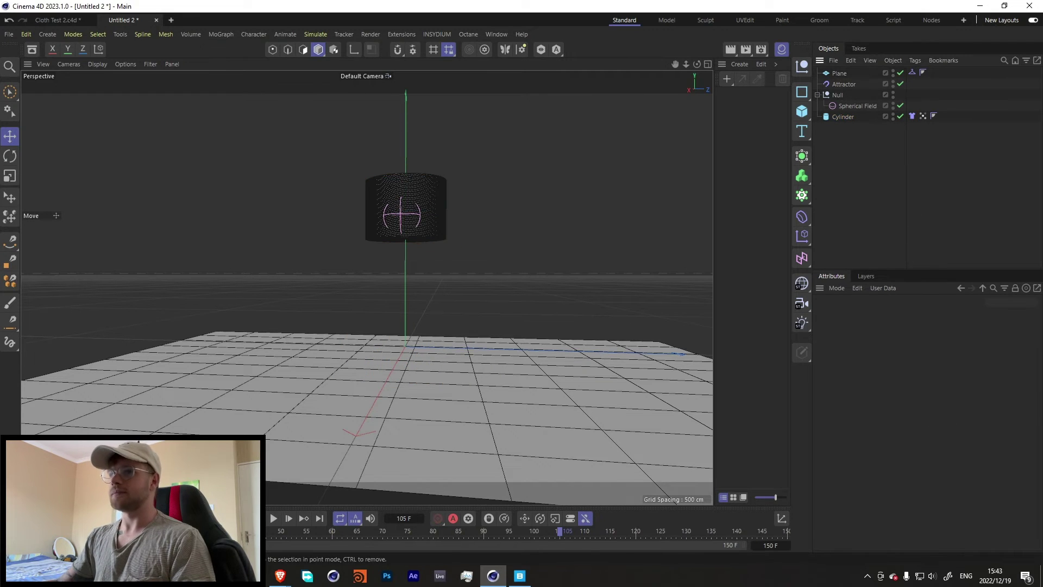
Switch the viewport to shading without wireframe lines and show the Cylinder's vertex map up close.
click(922, 117)
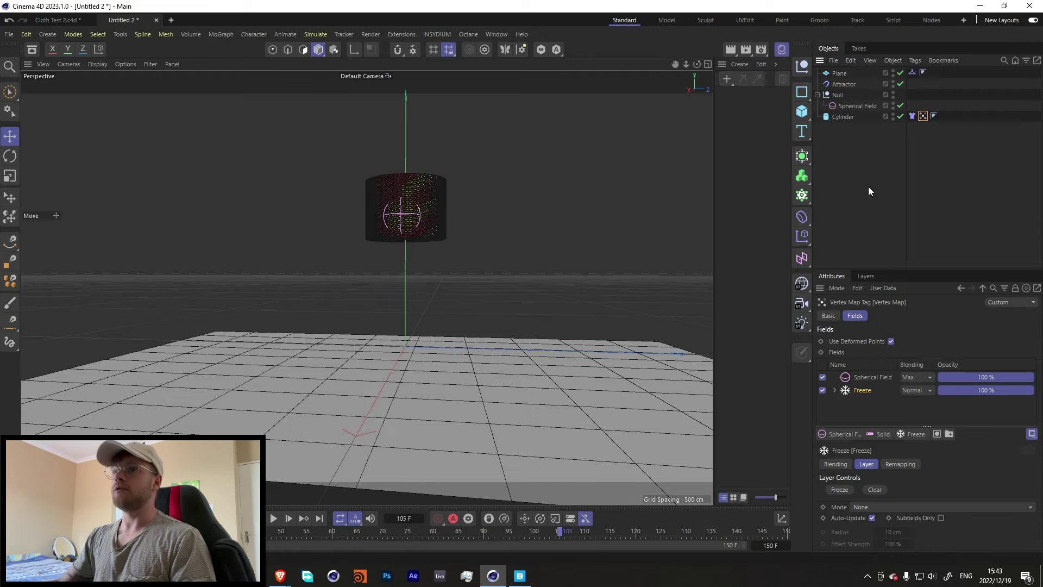
click(106, 64)
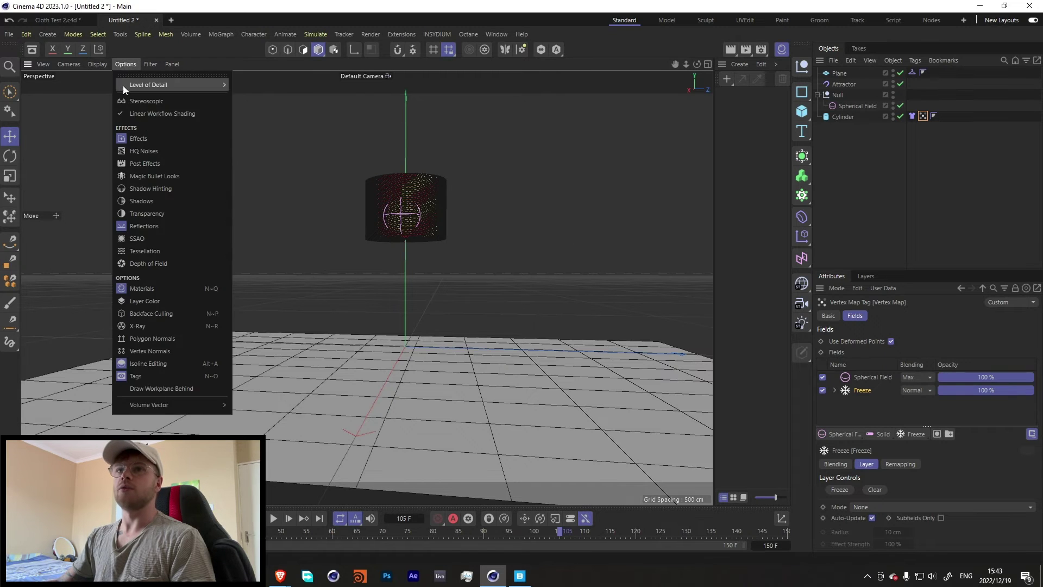
click(105, 98)
scroll(429, 214, up, 3)
click(957, 138)
click(922, 117)
alt+drag(431, 183, 445, 207)
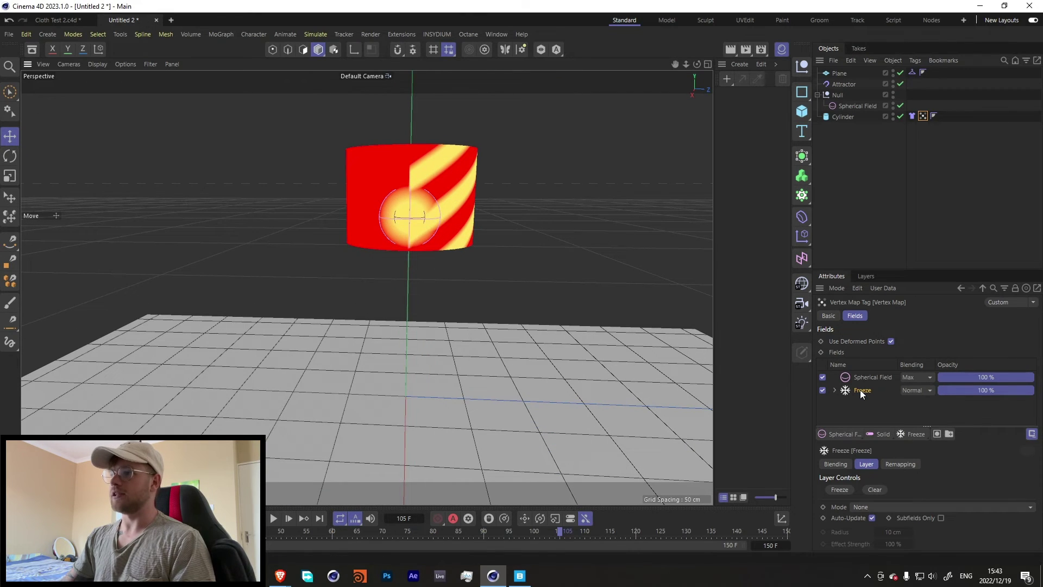
Replace the Vertex Map's Freeze layer with a new one below the Spherical Field, with Mode None and Auto-Update enabled.
key(Delete)
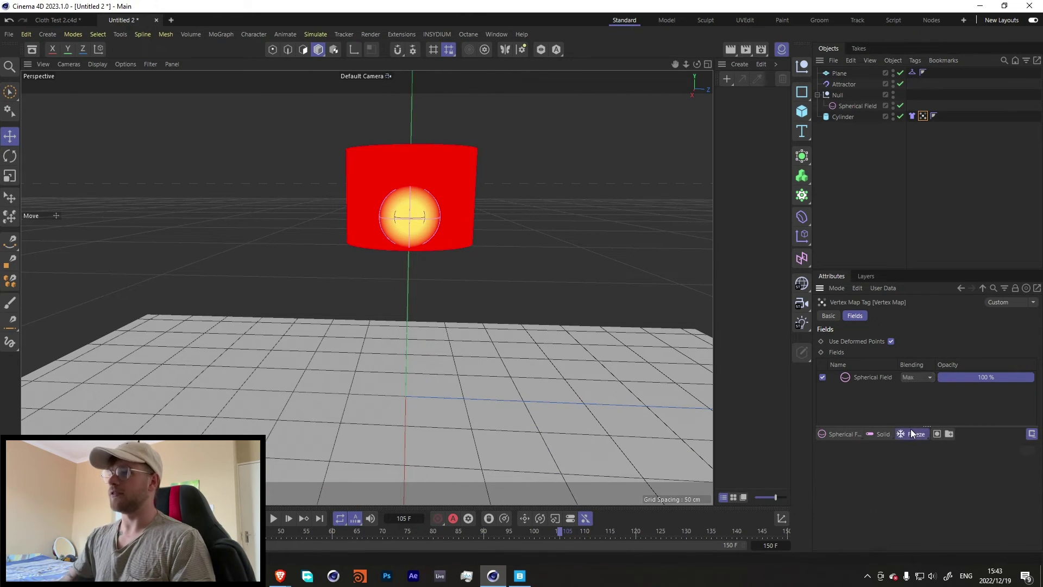
drag(912, 433, 861, 410)
click(872, 517)
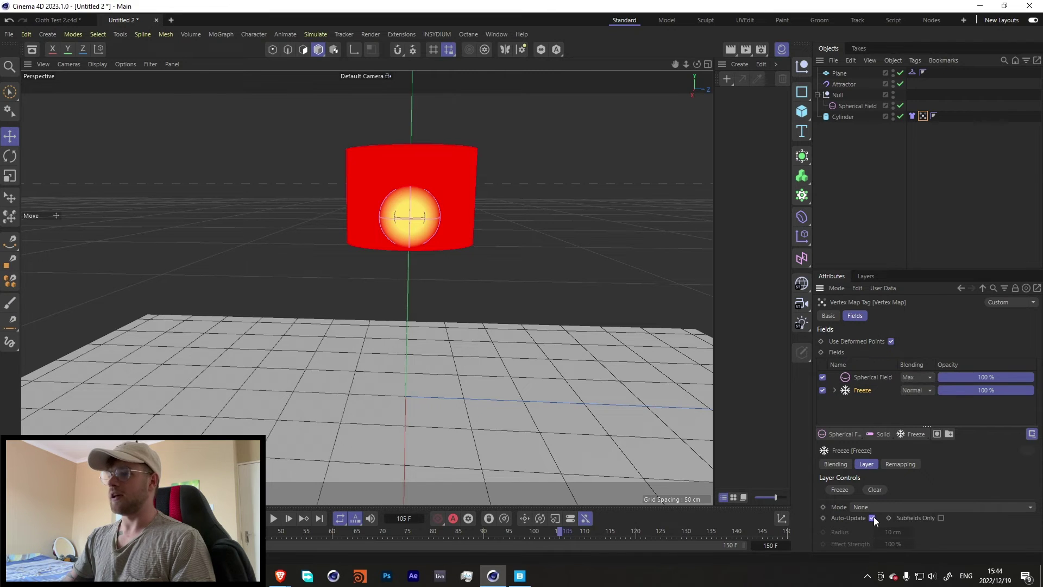
click(848, 162)
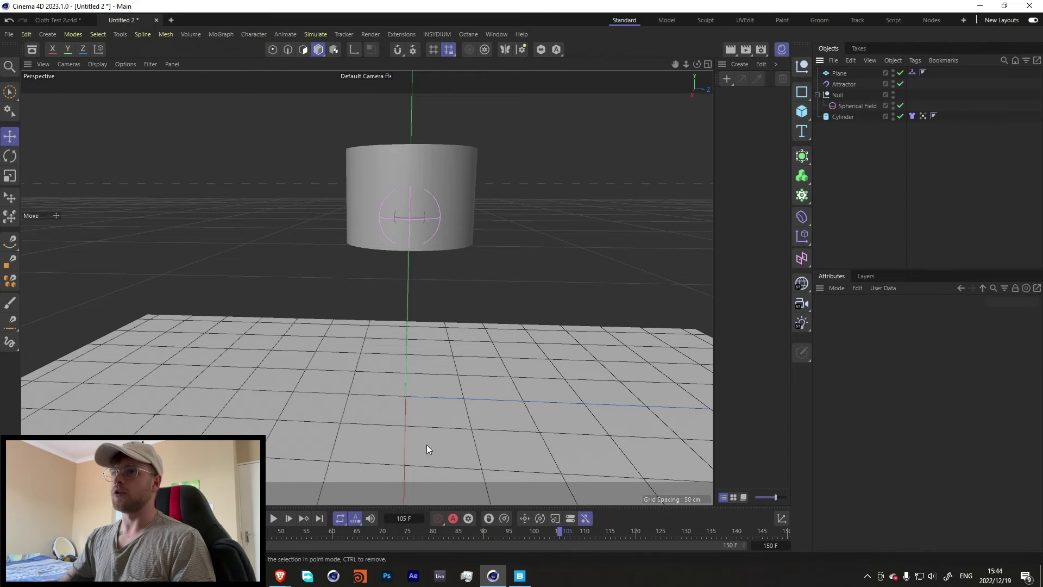
click(922, 117)
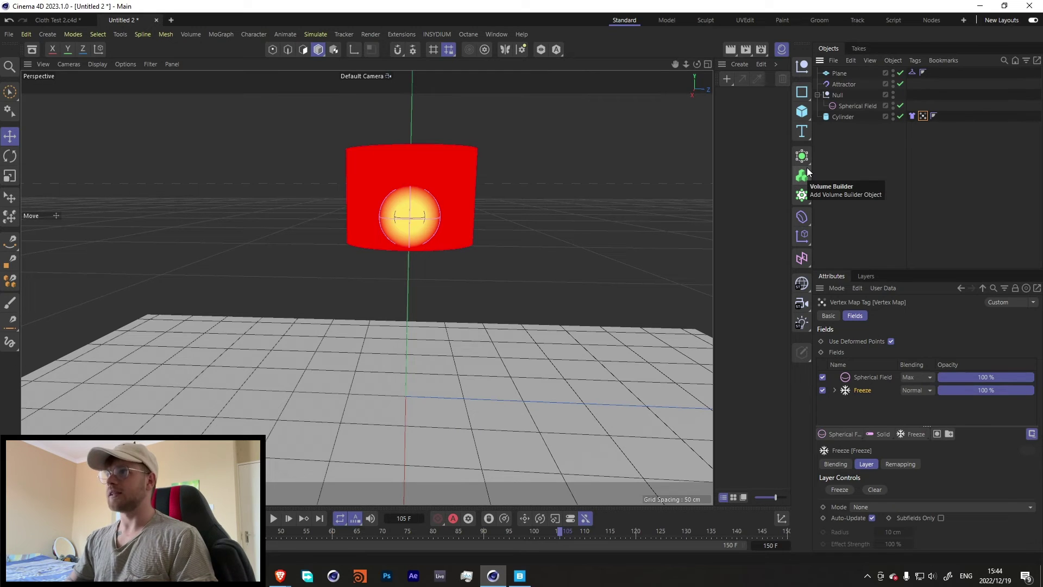
click(931, 176)
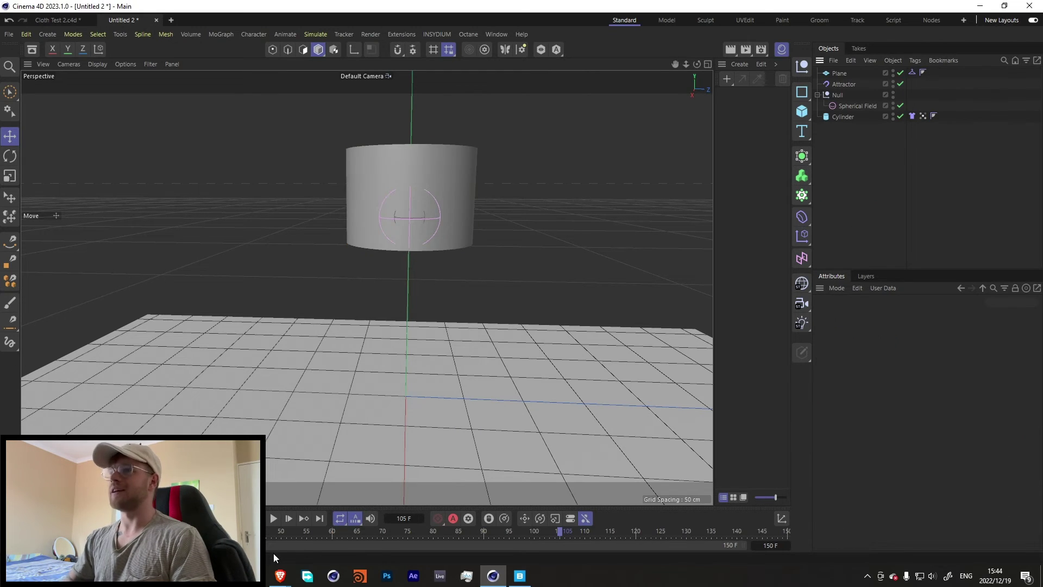
Replay the cloth simulation with the reset vertex map to check the denser mesh, and stop near the first frame.
click(266, 516)
click(272, 519)
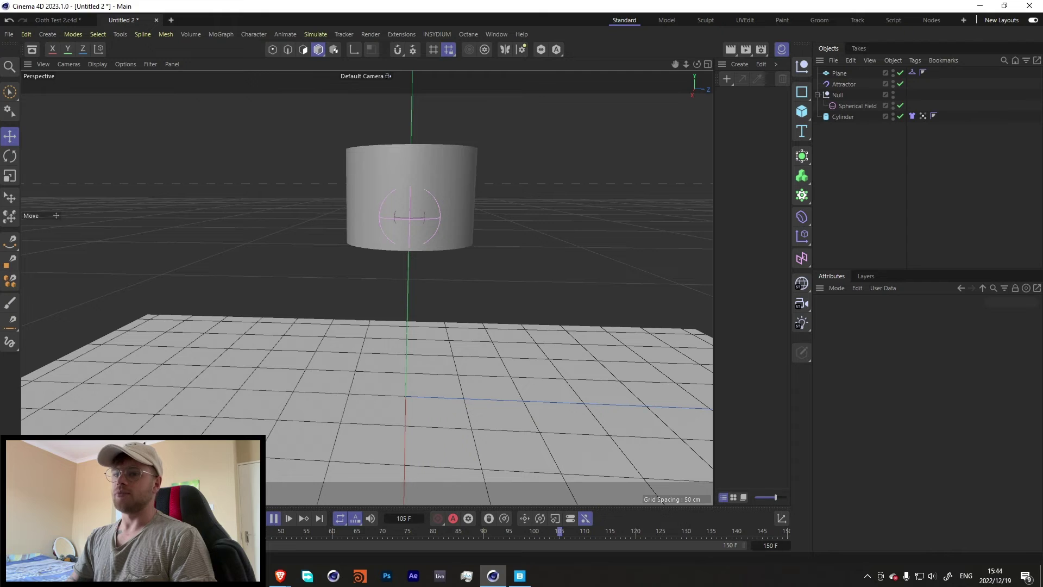
click(273, 518)
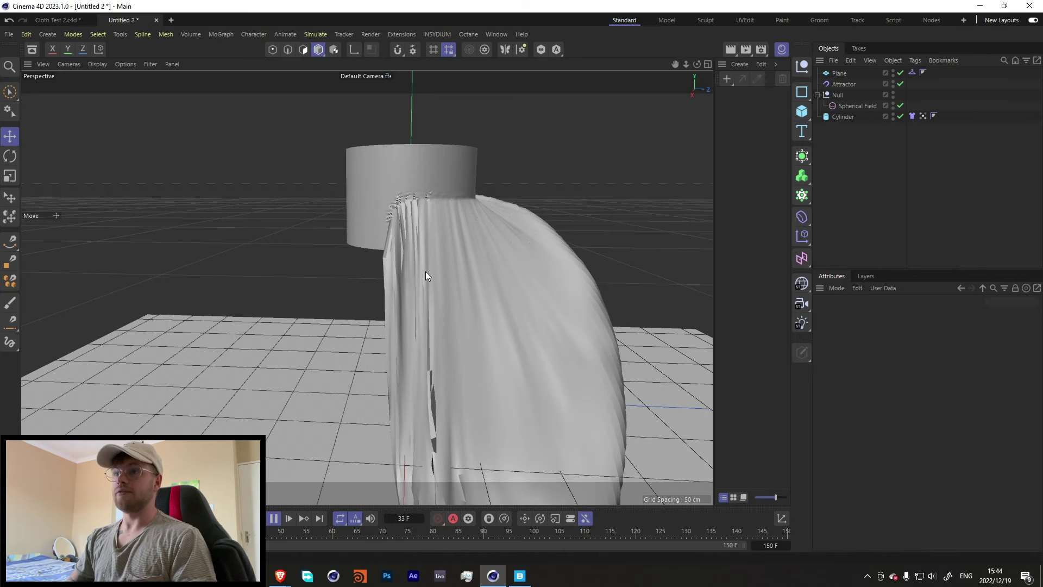
scroll(363, 287, down, 4)
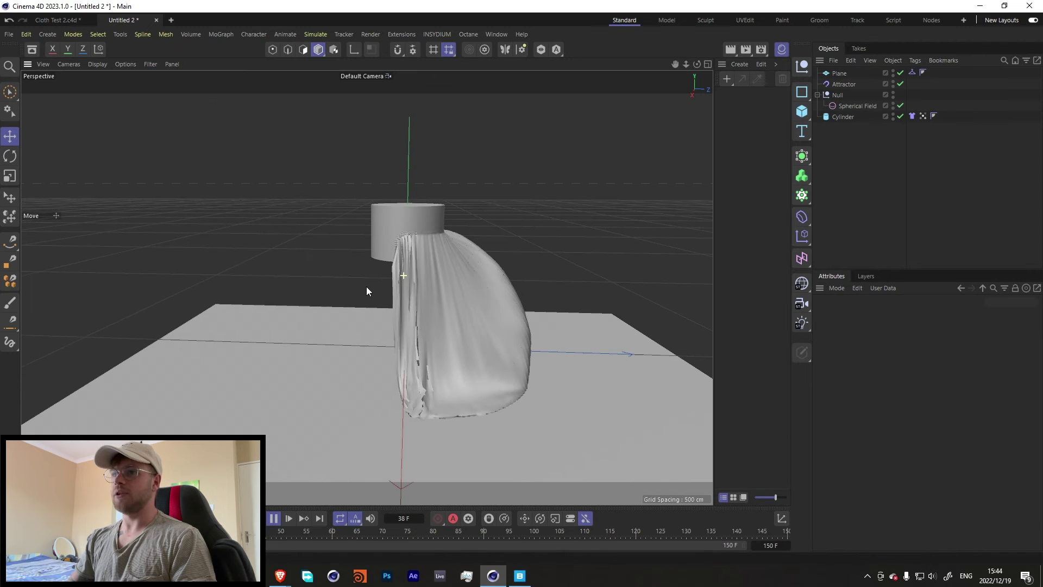
scroll(366, 286, up, 1)
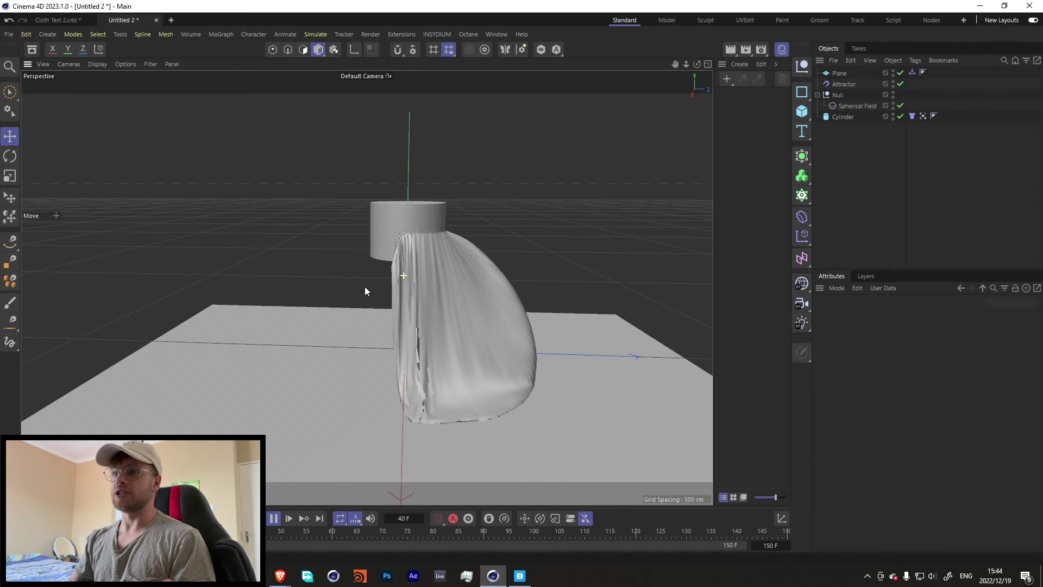
click(554, 327)
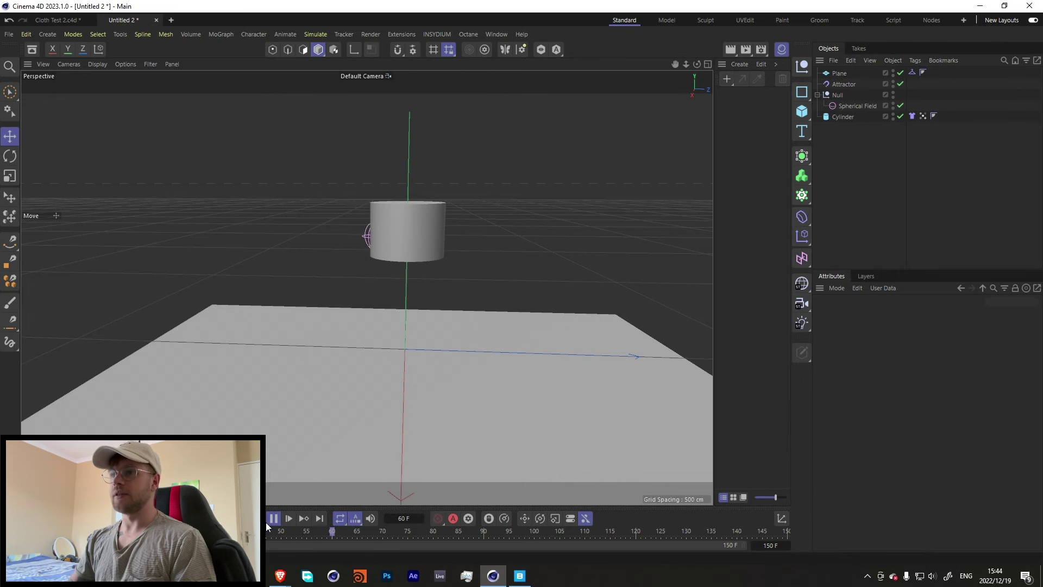
click(274, 519)
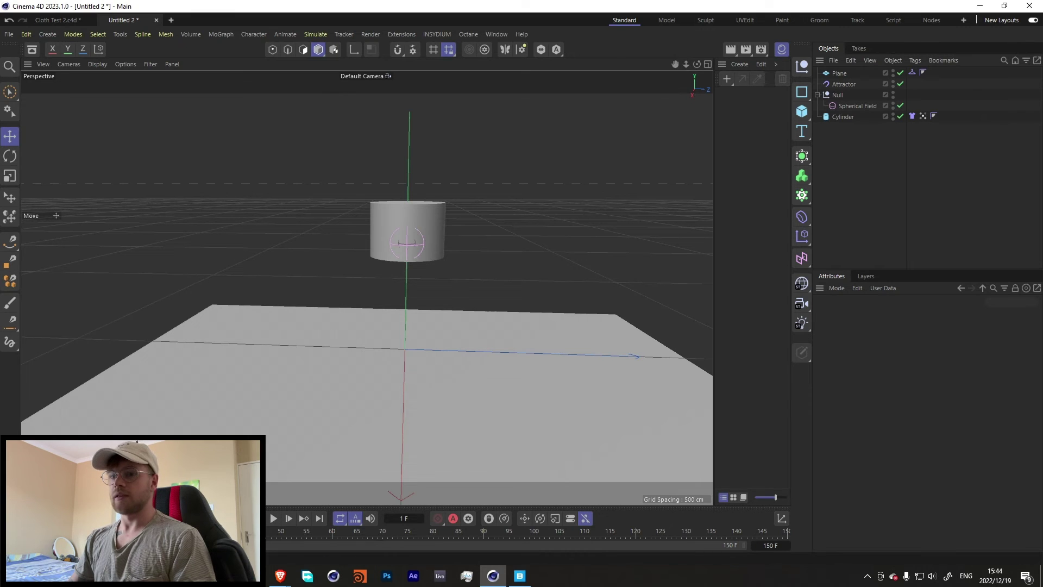
Calculate the Cylinder's Cloth tag cache from frame 0 and play back the cached simulation.
click(913, 116)
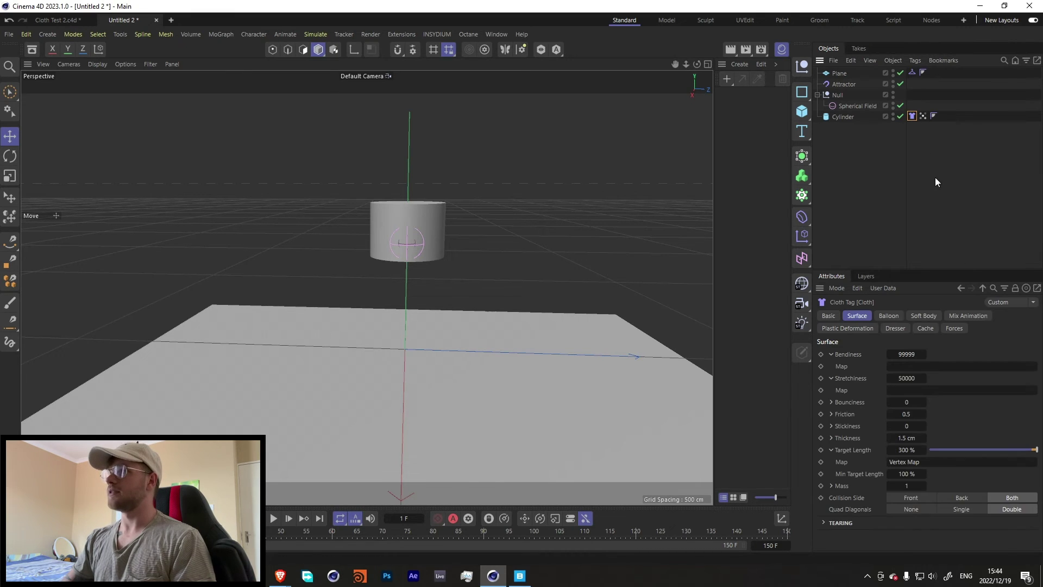
click(935, 329)
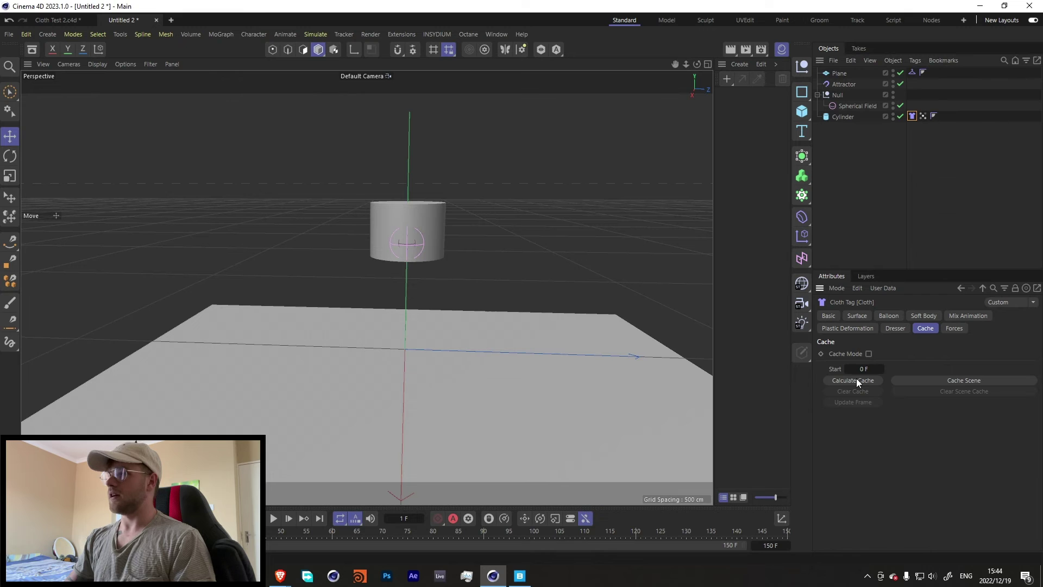
click(856, 378)
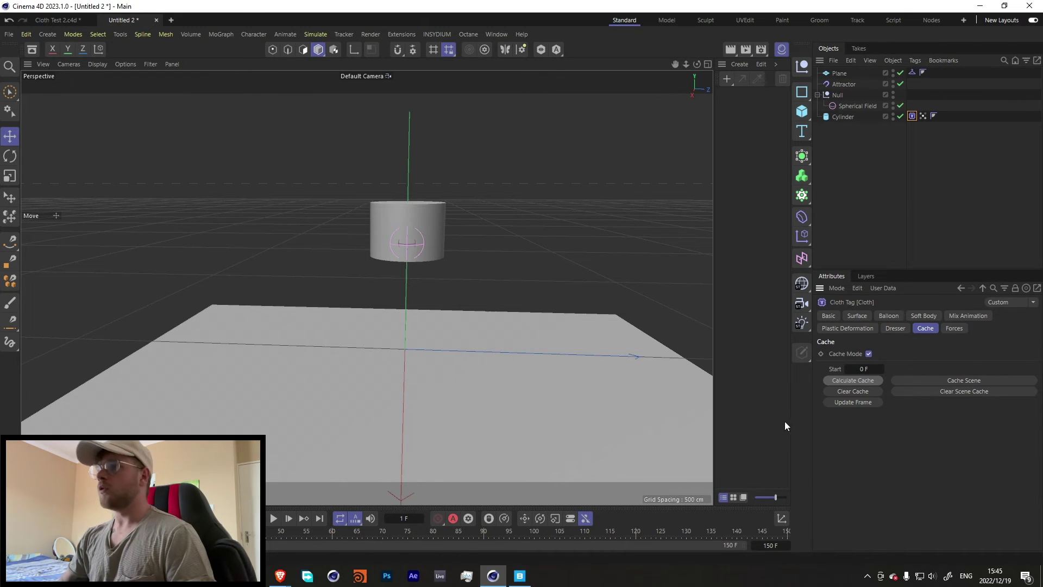
click(882, 176)
click(273, 520)
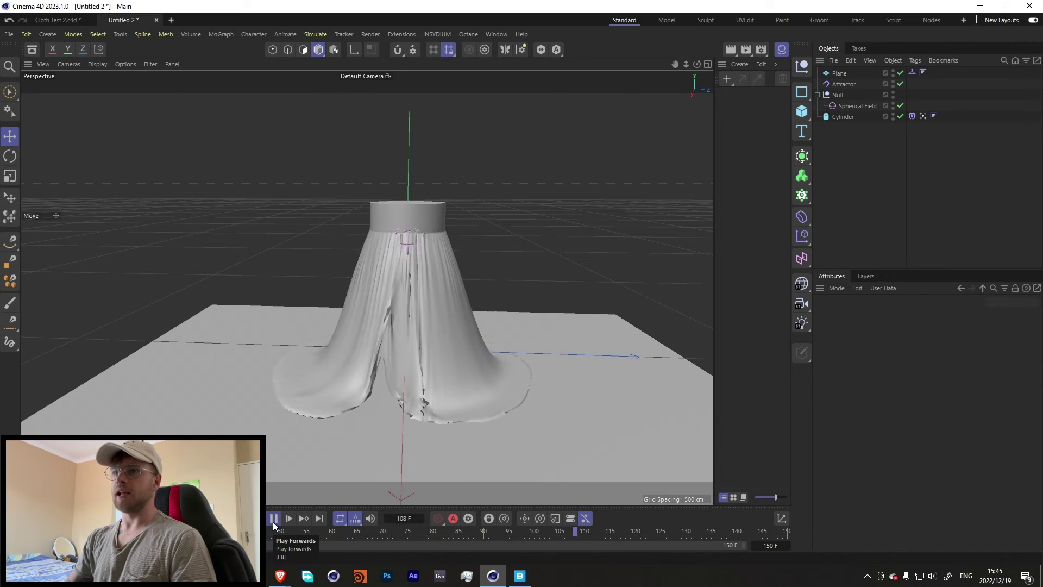
click(273, 520)
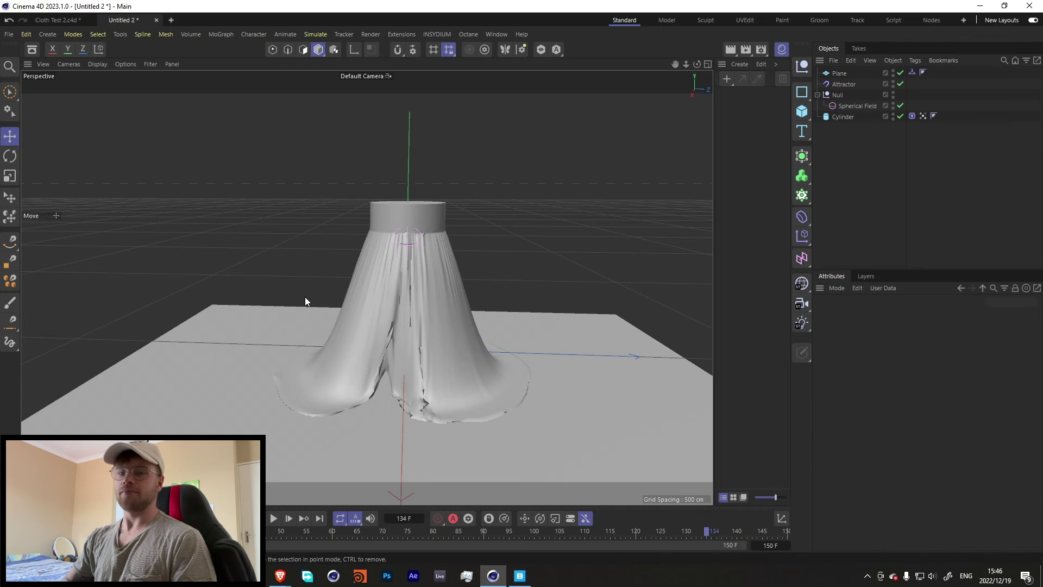
Add a Subdivision Surface as the parent of the Cylinder to smooth the cloth.
click(847, 118)
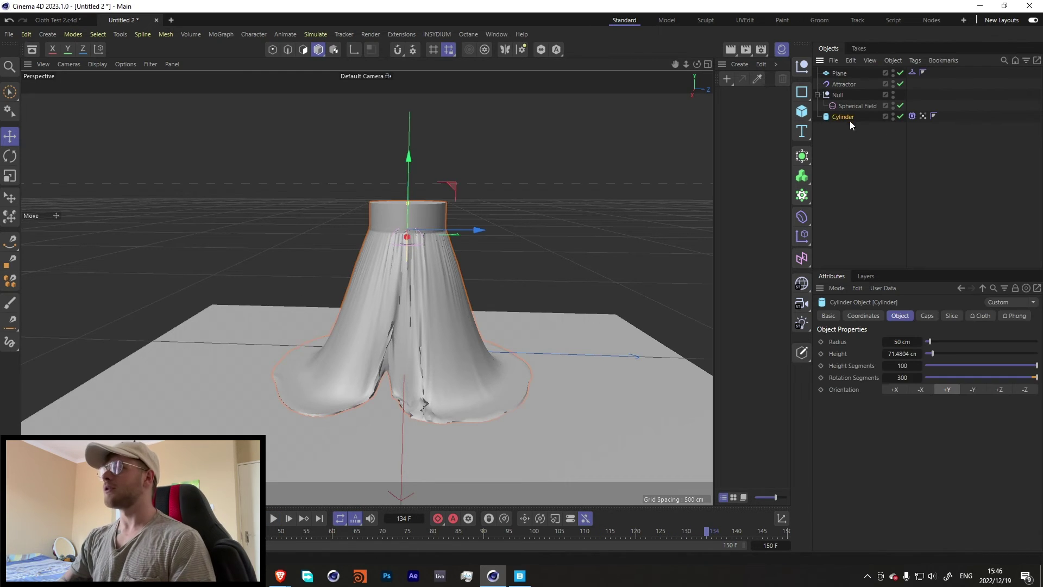
alt+click(803, 161)
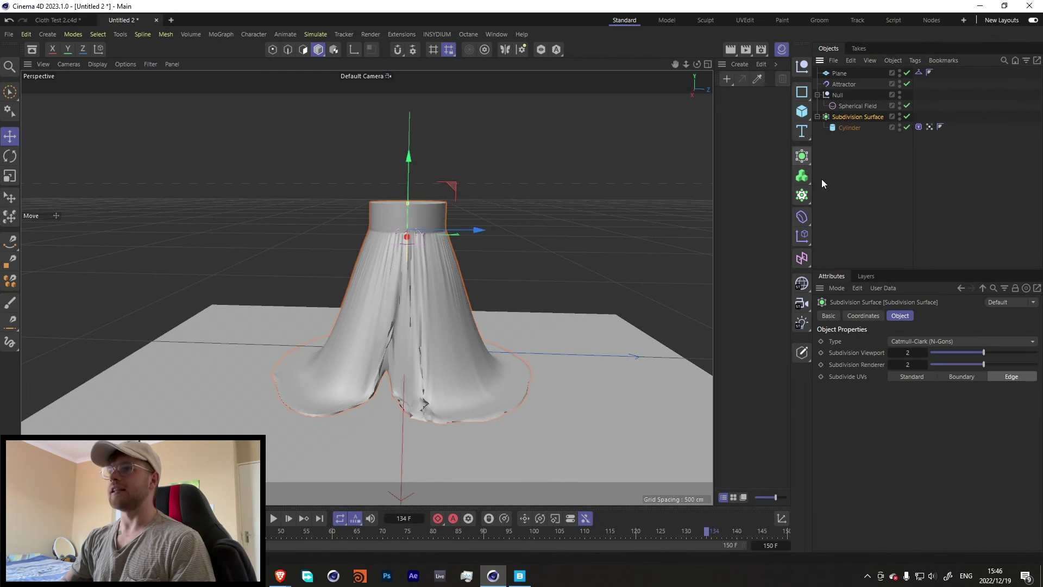
click(868, 183)
Examine the smoothed cloth's folds, the split at its front and its contact with the floor from several angles.
scroll(437, 358, up, 6)
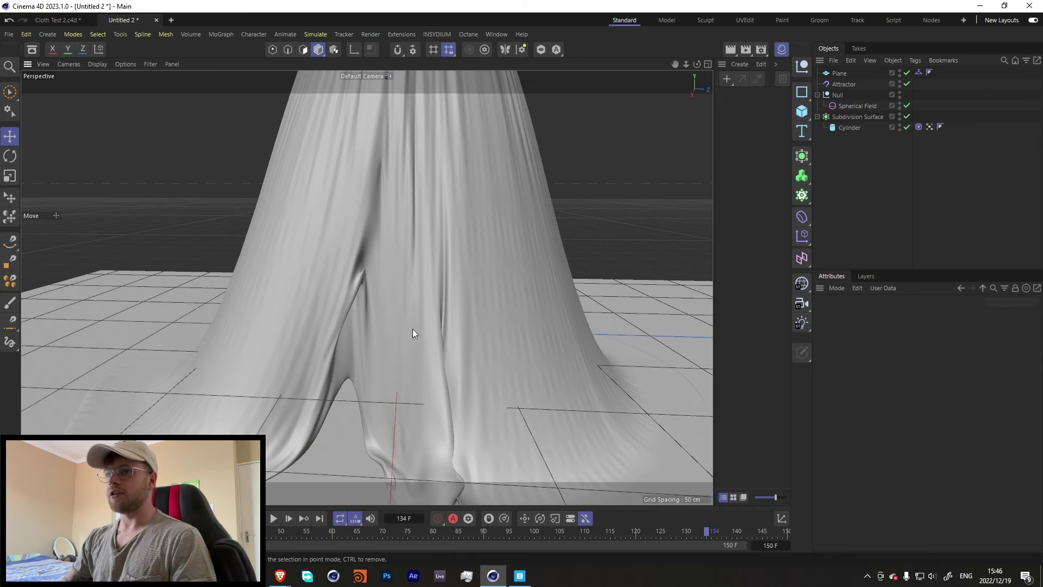
scroll(400, 321, down, 2)
alt+drag(400, 328, 432, 393)
scroll(431, 331, up, 5)
scroll(430, 331, down, 5)
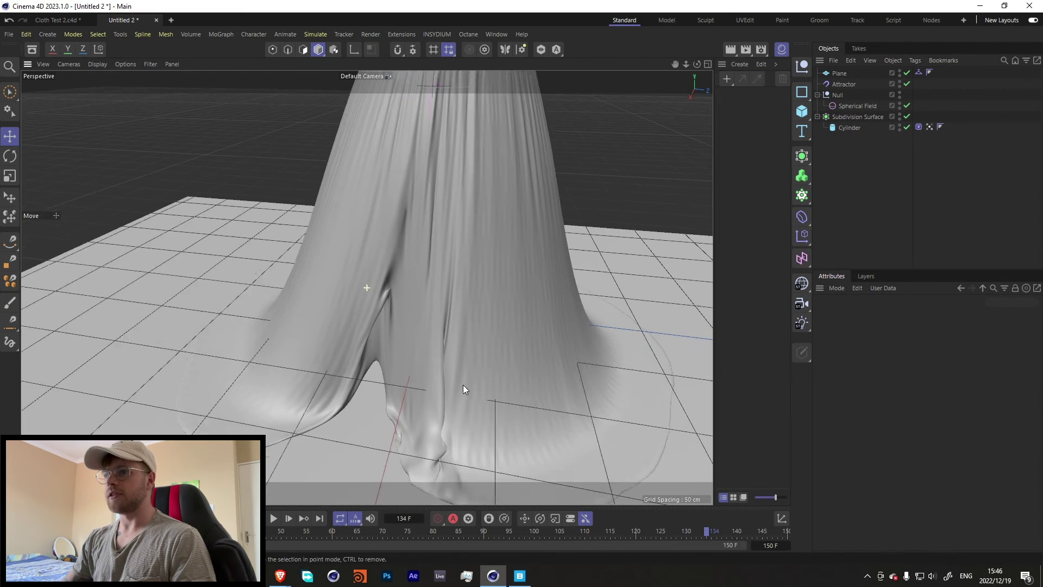
scroll(468, 400, up, 1)
scroll(421, 246, down, 3)
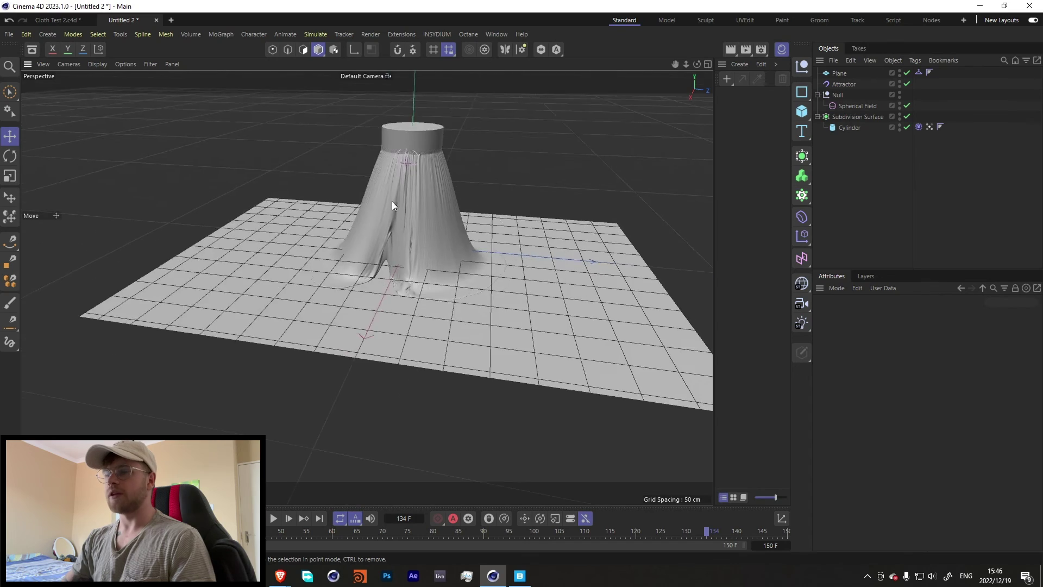
alt+drag(392, 202, 378, 259)
scroll(377, 276, up, 2)
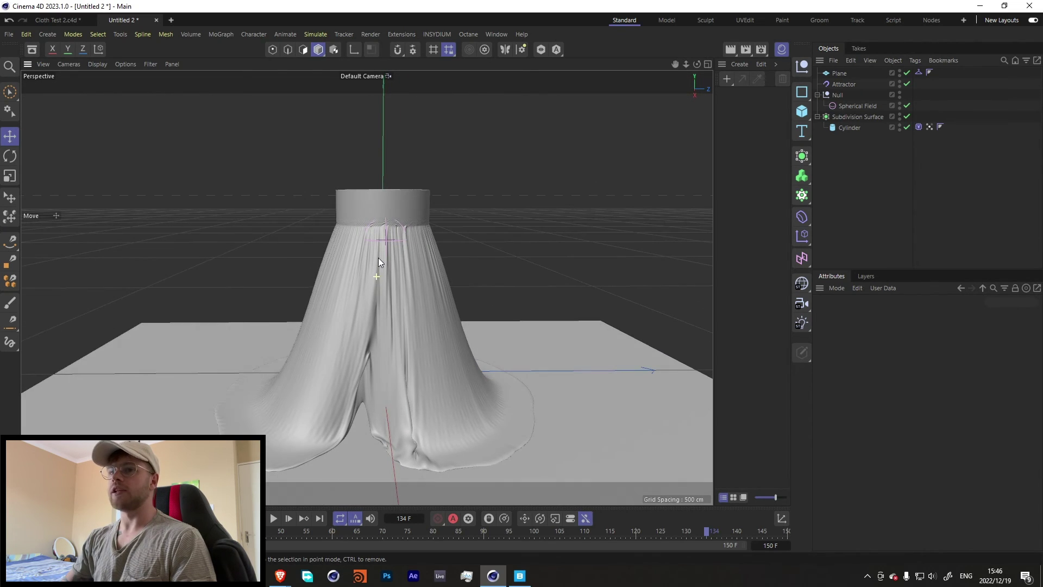
Open the object properties of the Cylinder inside the Subdivision Surface.
click(849, 128)
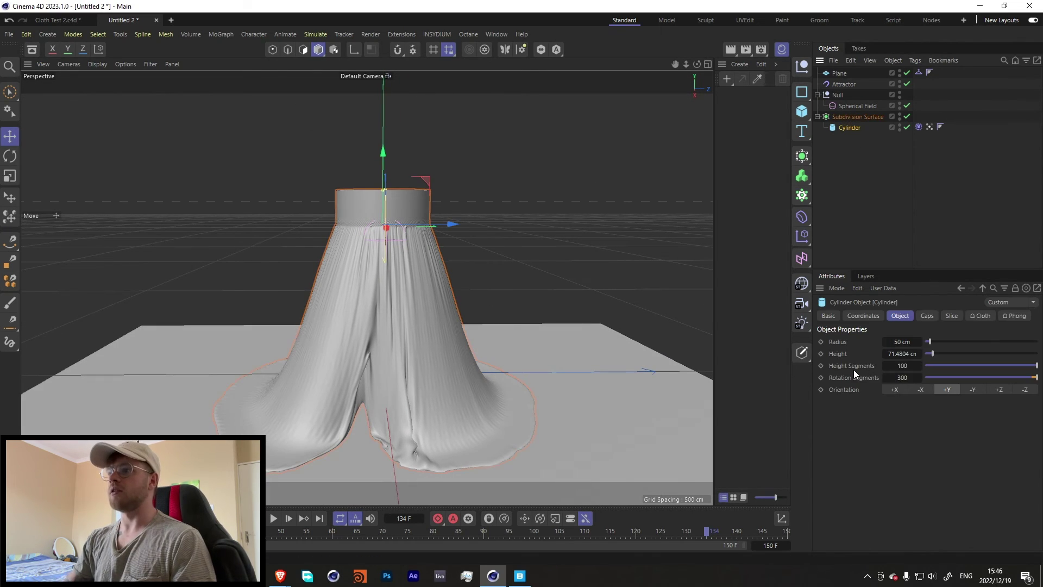